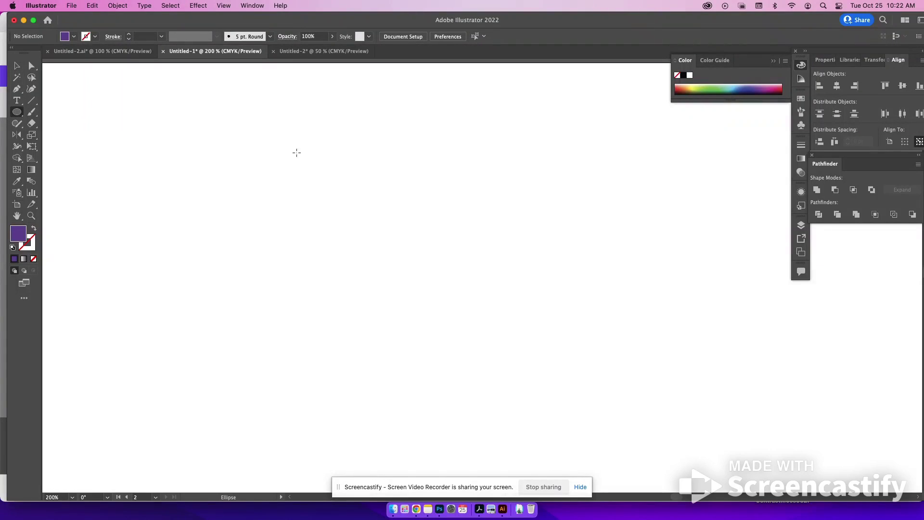
Draw a tall purple ellipse, move it up and right, and tilt it about 40° clockwise
{"action": "left_click_drag", "start_coordinate": [298, 159], "coordinate": [358, 316]}
{"action": "key", "text": "v"}
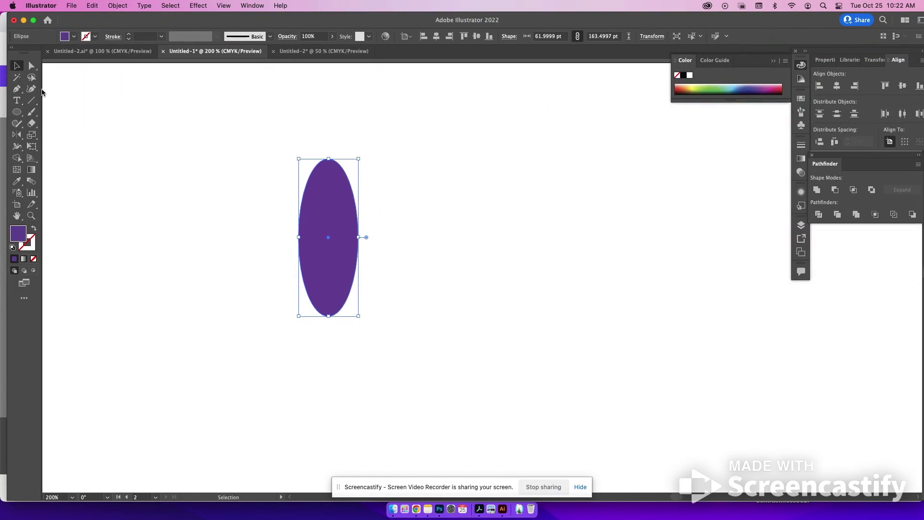
{"action": "left_click_drag", "start_coordinate": [337, 245], "coordinate": [404, 215]}
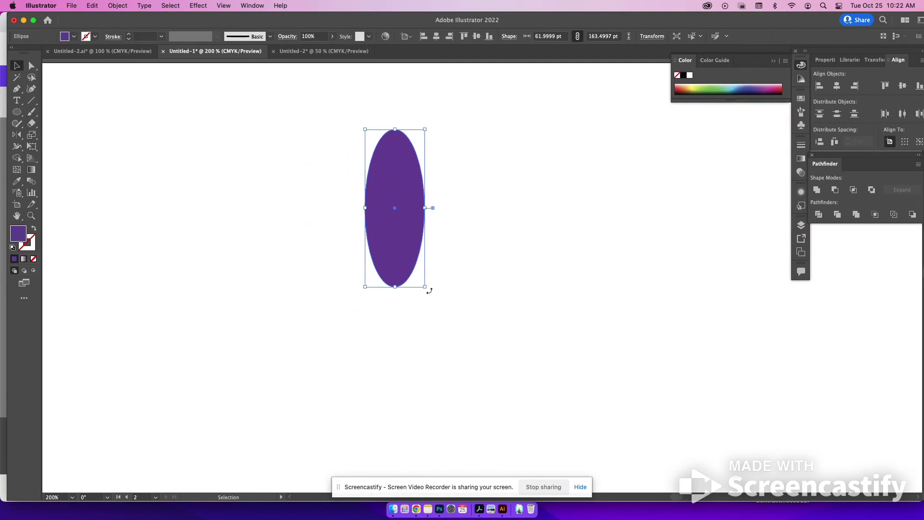
{"action": "left_click_drag", "start_coordinate": [429, 291], "coordinate": [472, 254]}
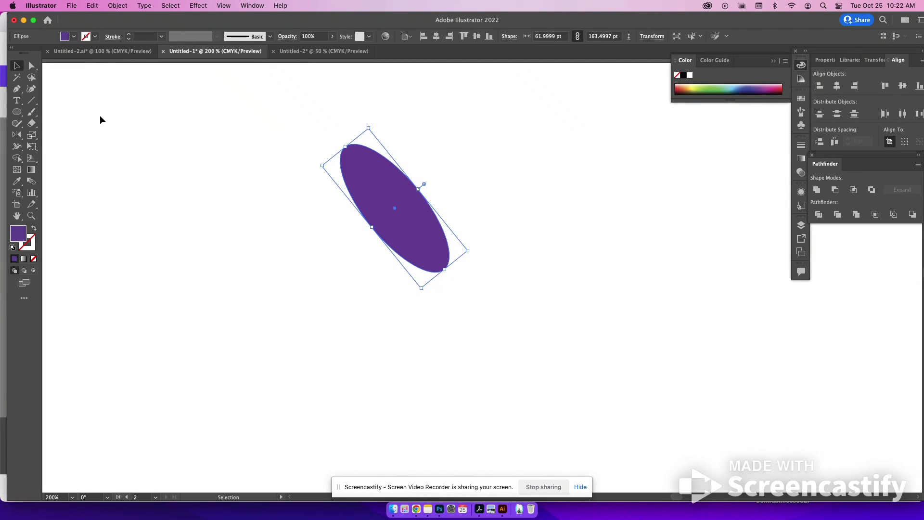
{"action": "left_click", "coordinate": [102, 120]}
{"action": "left_click", "coordinate": [31, 123]}
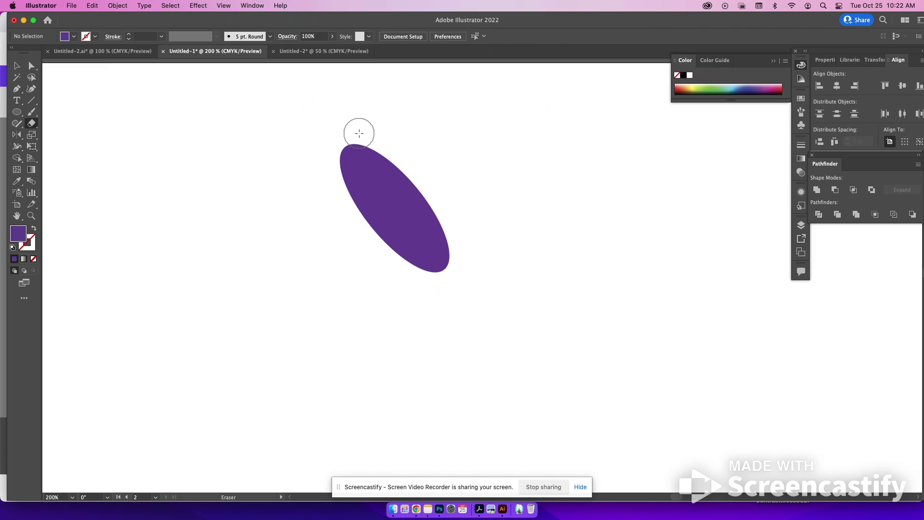
Erase curved bites and concave notches from the ellipse's edges, then nudge the shard down-left
{"action": "left_click_drag", "start_coordinate": [357, 132], "coordinate": [426, 171]}
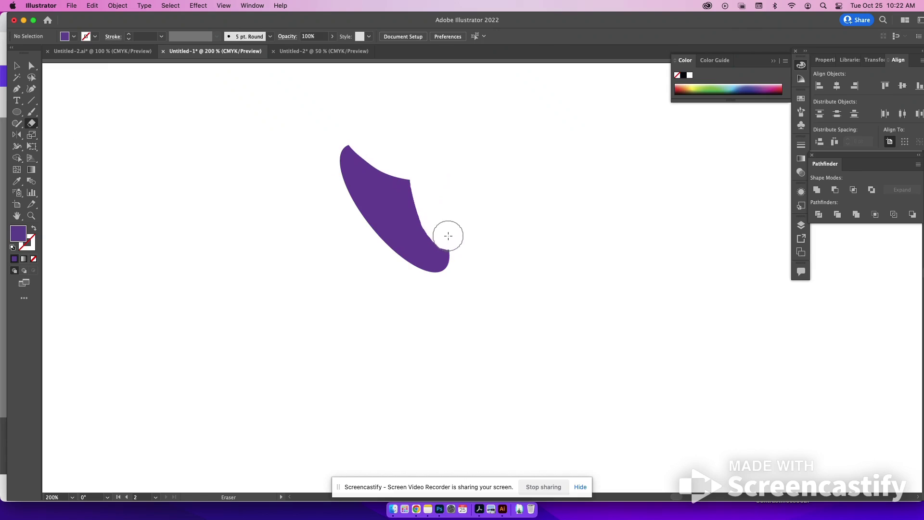
{"action": "left_click_drag", "start_coordinate": [426, 171], "coordinate": [479, 258]}
{"action": "mouse_move", "coordinate": [322, 198]}
{"action": "left_mouse_down"}
{"action": "mouse_move", "coordinate": [373, 253]}
{"action": "mouse_move", "coordinate": [465, 271]}
{"action": "left_mouse_up"}
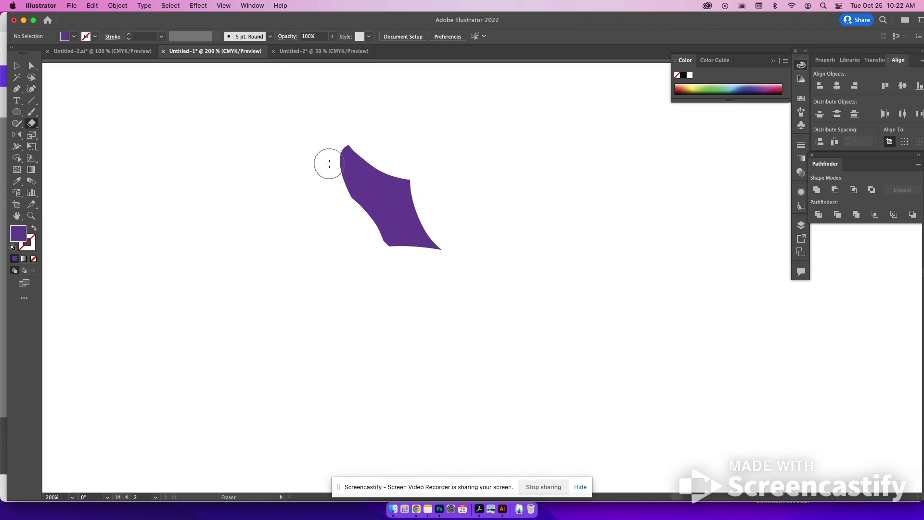
{"action": "left_click_drag", "start_coordinate": [329, 152], "coordinate": [332, 174]}
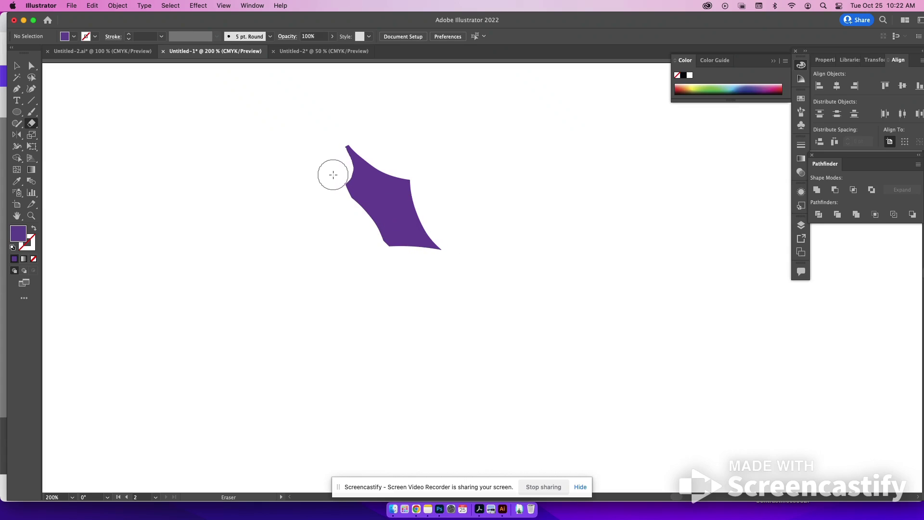
{"action": "mouse_move", "coordinate": [326, 200]}
{"action": "left_mouse_down"}
{"action": "mouse_move", "coordinate": [371, 221]}
{"action": "mouse_move", "coordinate": [369, 258]}
{"action": "left_mouse_up"}
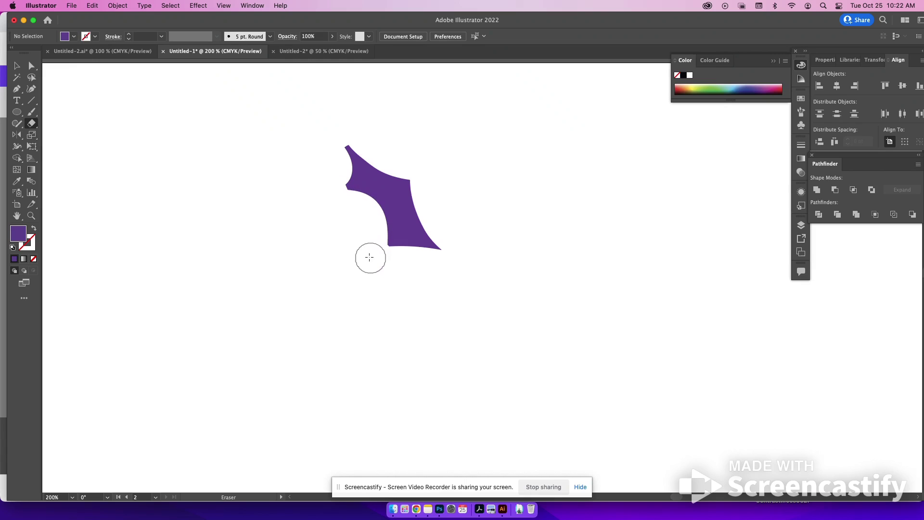
{"action": "left_click", "coordinate": [17, 66]}
{"action": "left_click_drag", "start_coordinate": [399, 183], "coordinate": [394, 201]}
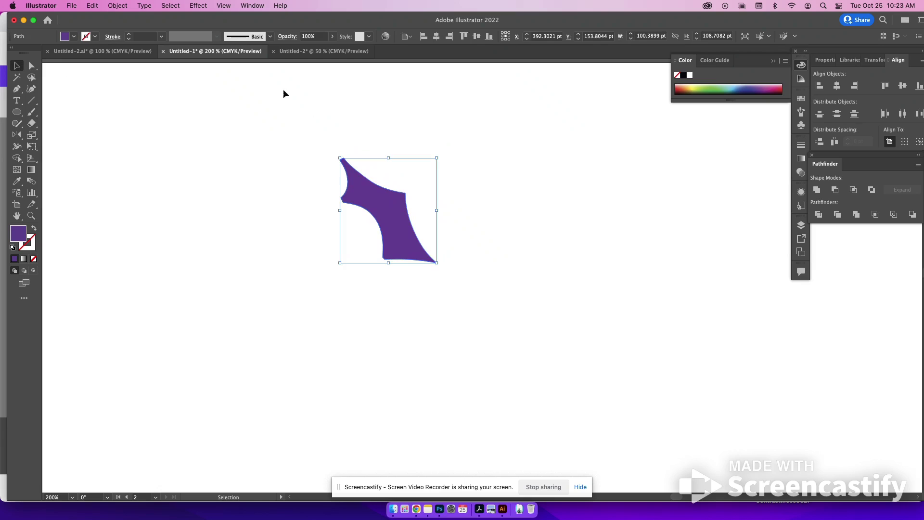
Apply a Radial Repeat to the shard and reduce it to 9 instances
{"action": "left_click", "coordinate": [117, 6]}
{"action": "mouse_move", "coordinate": [149, 279]}
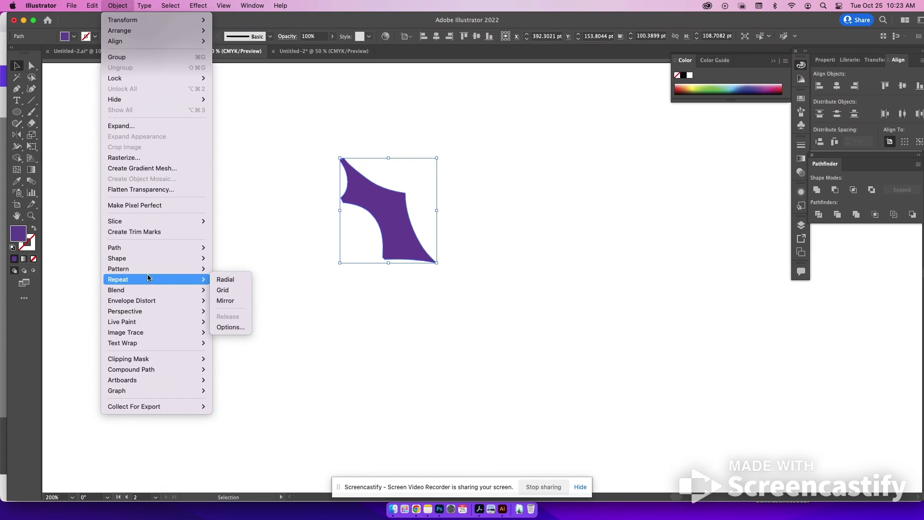
{"action": "left_click", "coordinate": [220, 280]}
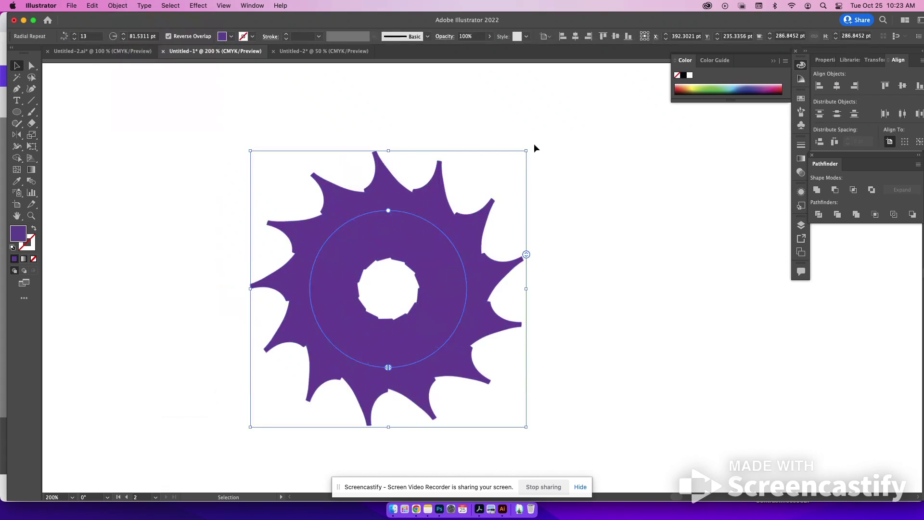
{"action": "left_click_drag", "start_coordinate": [526, 254], "coordinate": [526, 269]}
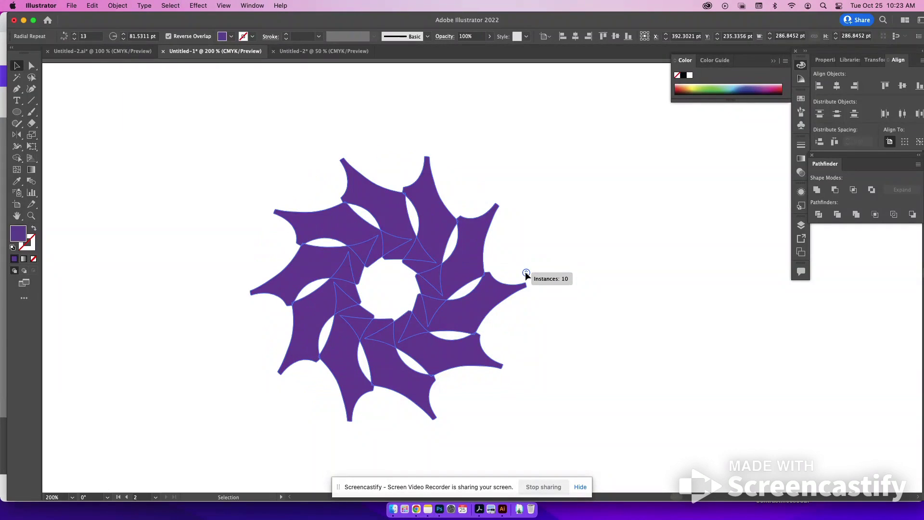
{"action": "left_click_drag", "start_coordinate": [526, 271], "coordinate": [526, 275]}
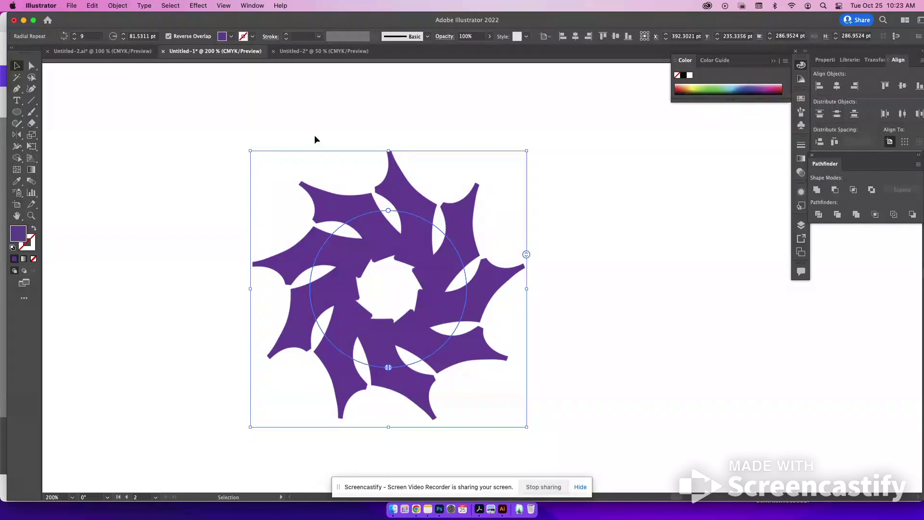
Expand the radial repeat with Object and Fill checked
{"action": "left_click", "coordinate": [117, 5]}
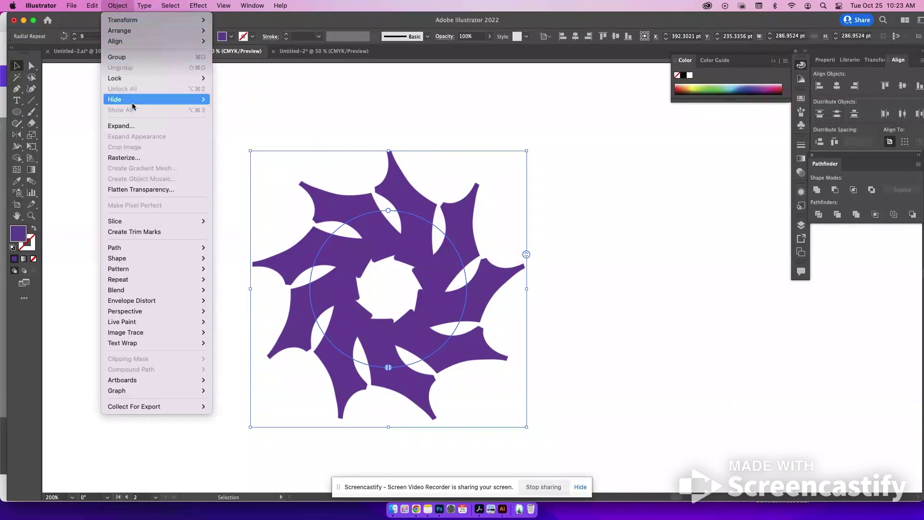
{"action": "left_click", "coordinate": [131, 127]}
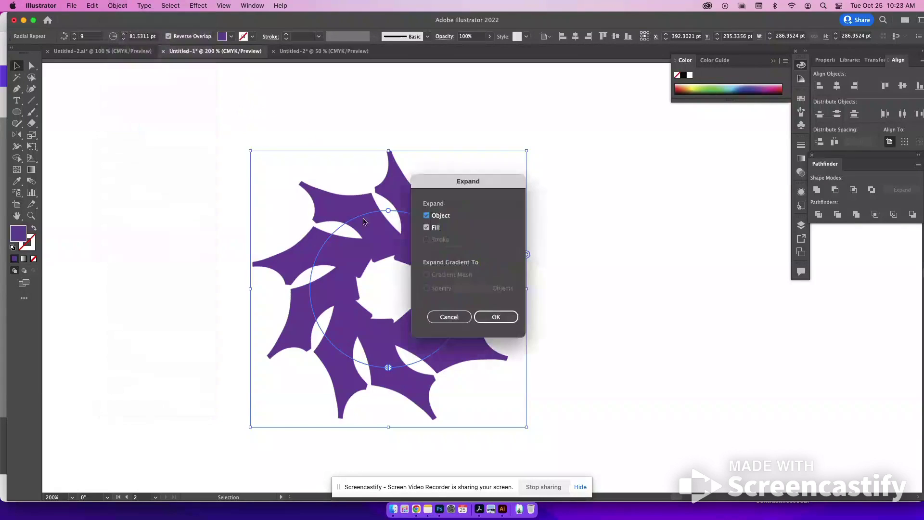
{"action": "left_click", "coordinate": [501, 316]}
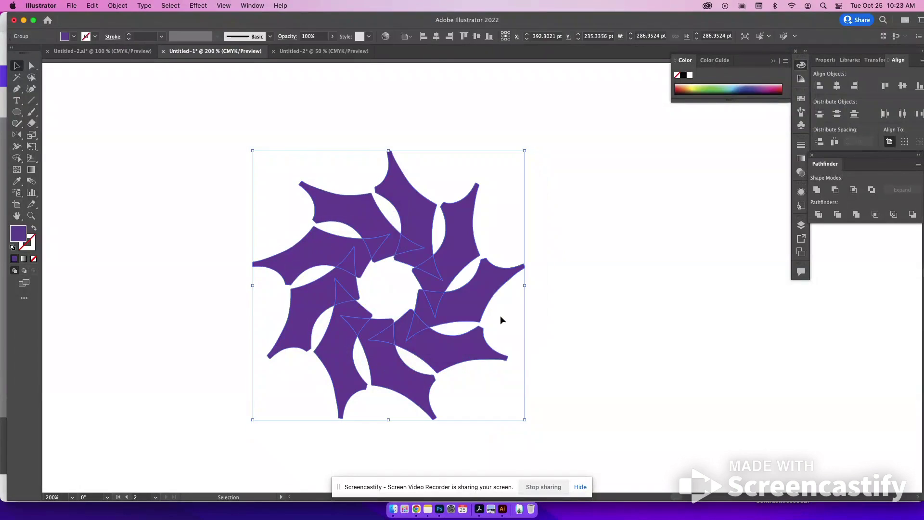
{"action": "left_click_drag", "start_coordinate": [191, 163], "coordinate": [585, 419]}
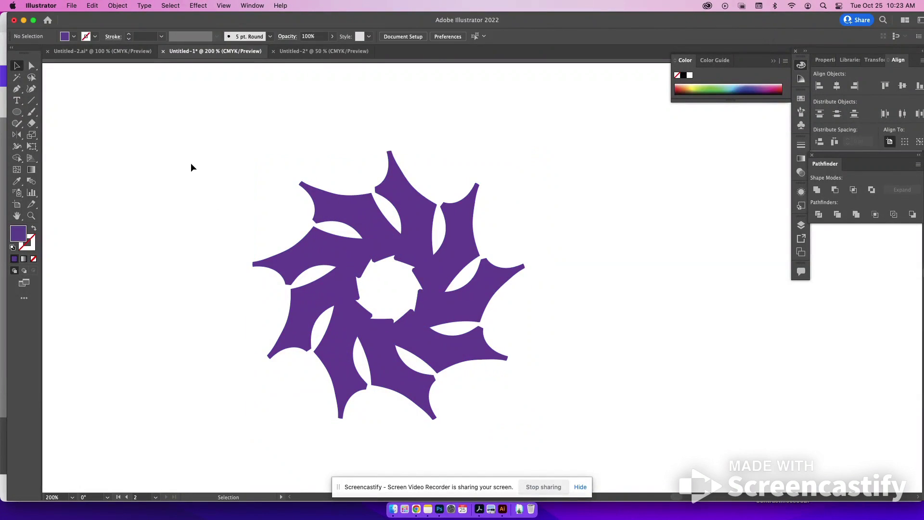
Select the whole pinwheel group and divide it into separate overlapping pieces
{"action": "left_click", "coordinate": [32, 65]}
{"action": "left_click", "coordinate": [211, 185]}
{"action": "left_click", "coordinate": [349, 267]}
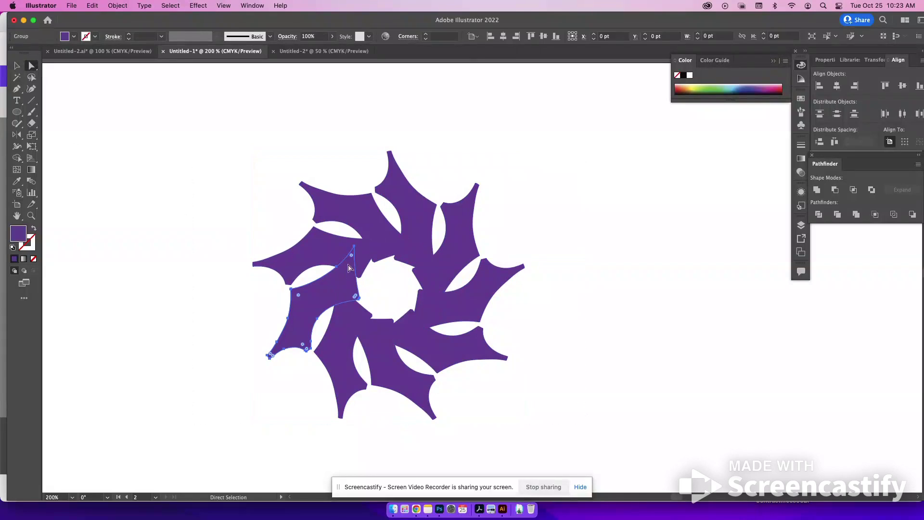
{"action": "left_click", "coordinate": [214, 196]}
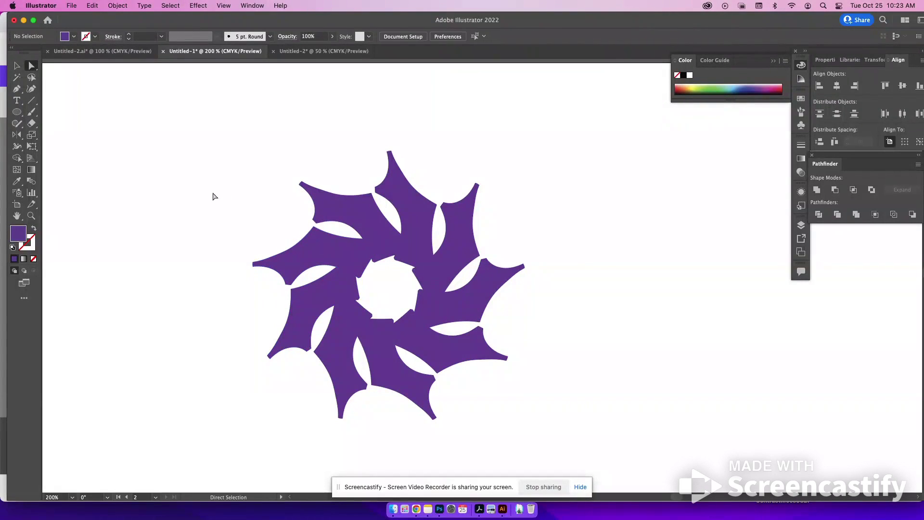
{"action": "left_click", "coordinate": [16, 66]}
{"action": "left_click_drag", "start_coordinate": [163, 105], "coordinate": [586, 430]}
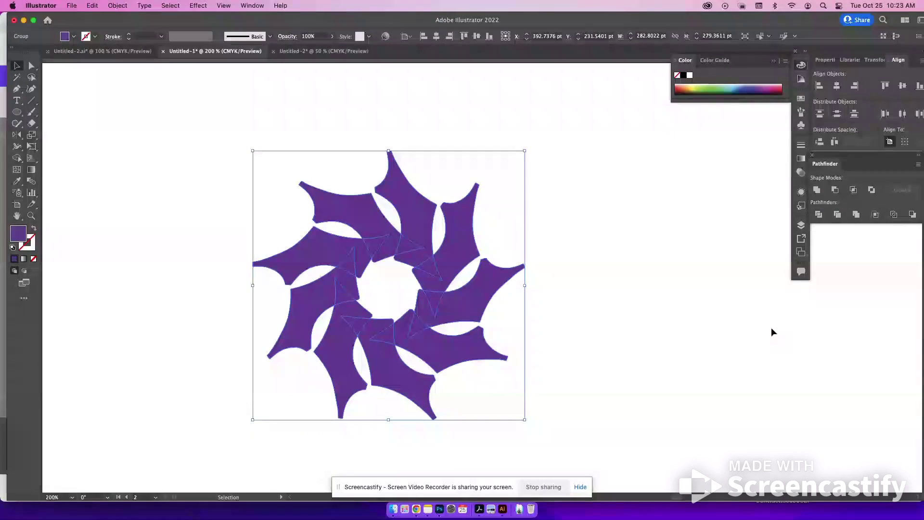
{"action": "left_click", "coordinate": [820, 216]}
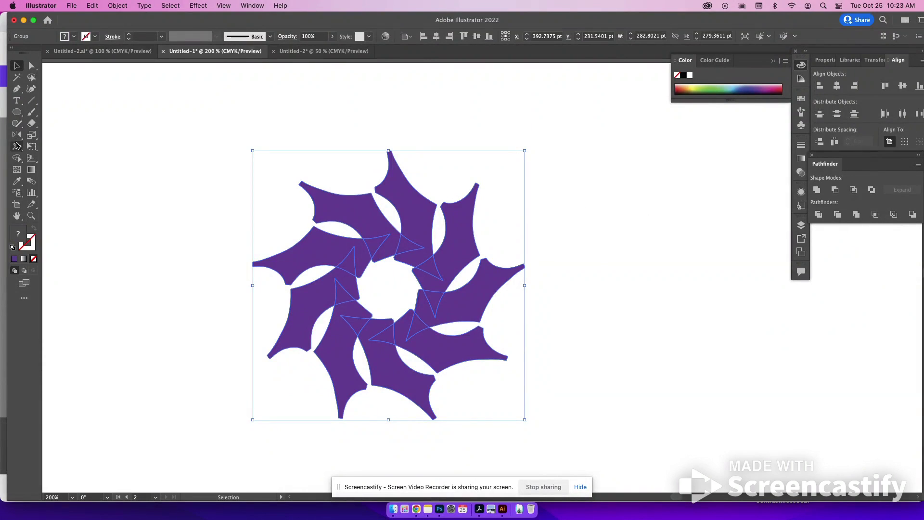
Direct-select two of the small triangles near the pinwheel's centre
{"action": "left_click", "coordinate": [32, 66]}
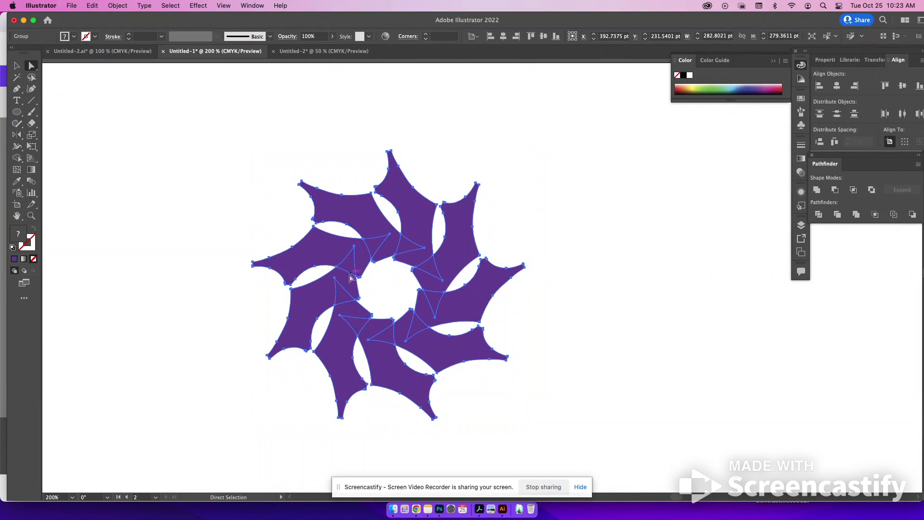
{"action": "left_click", "coordinate": [181, 169]}
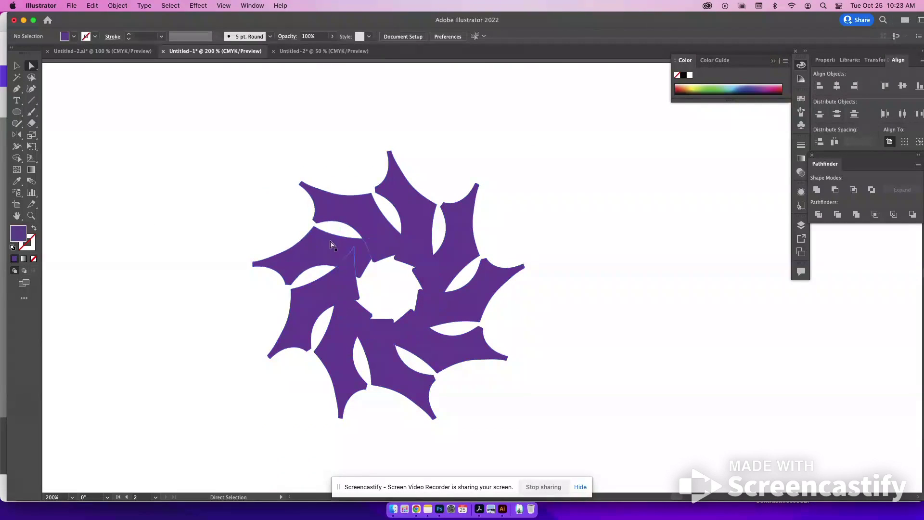
{"action": "left_click", "coordinate": [350, 262]}
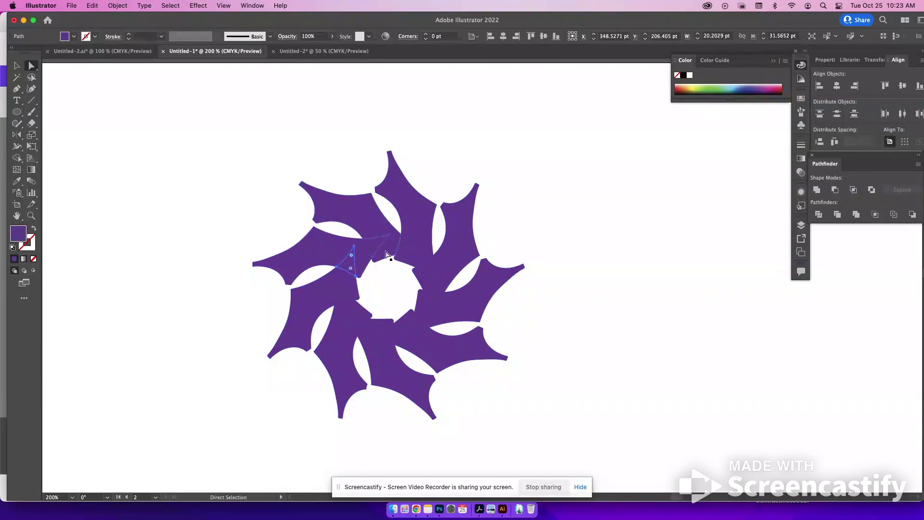
{"action": "left_click", "coordinate": [410, 247]}
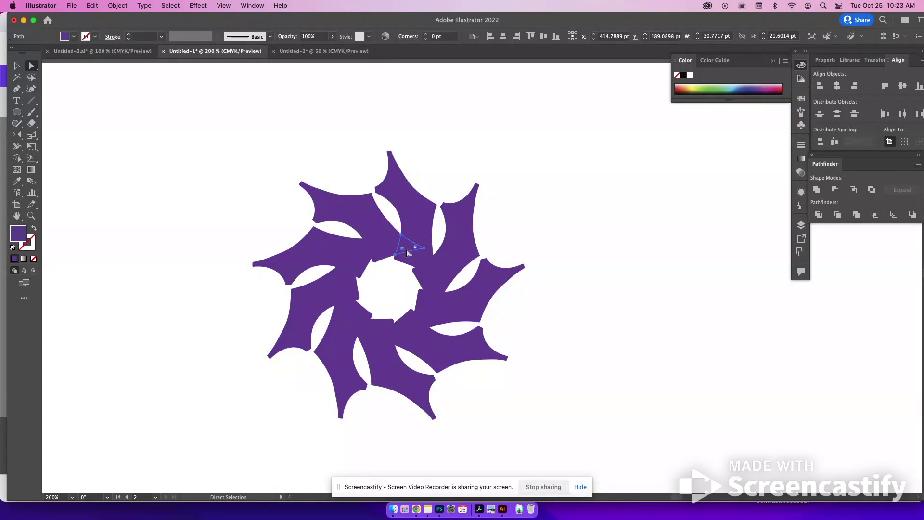
{"action": "left_click", "coordinate": [353, 272], "text": "shift"}
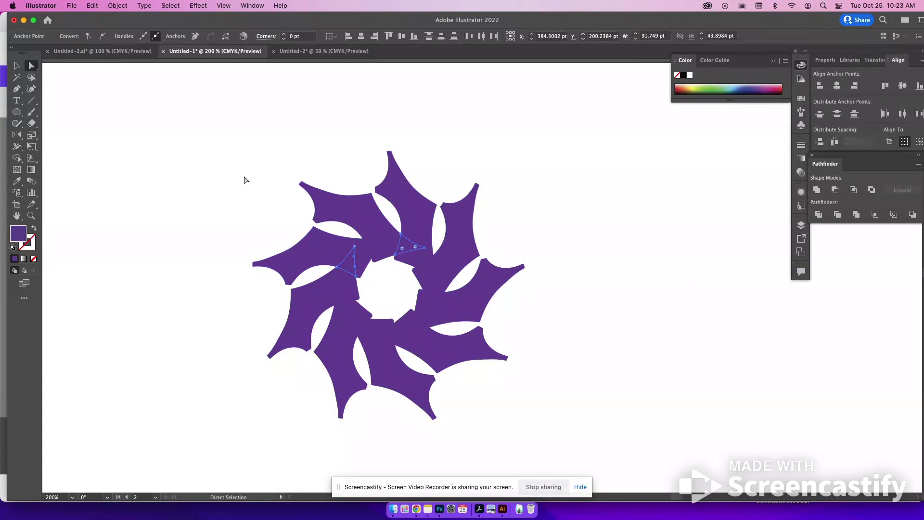
Fill the two selected triangles bright yellow using the Color Picker
{"action": "double_click", "coordinate": [18, 234]}
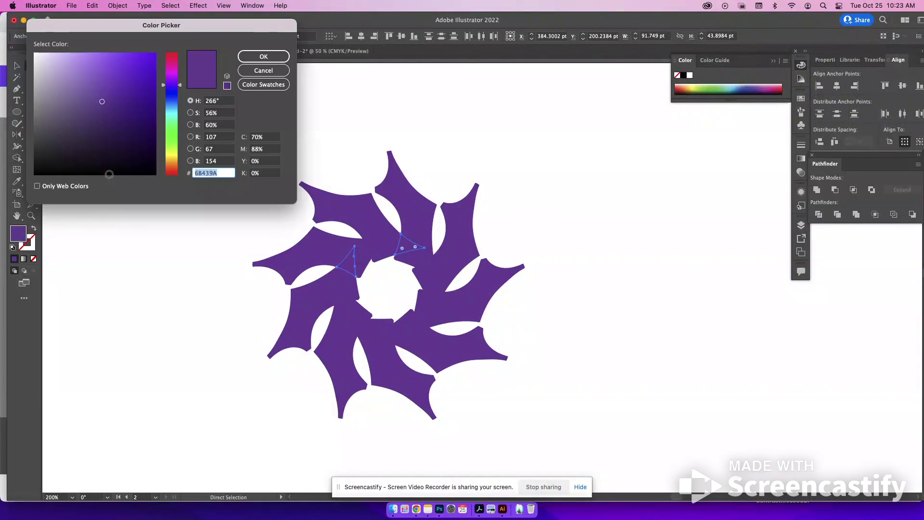
{"action": "left_click", "coordinate": [169, 154]}
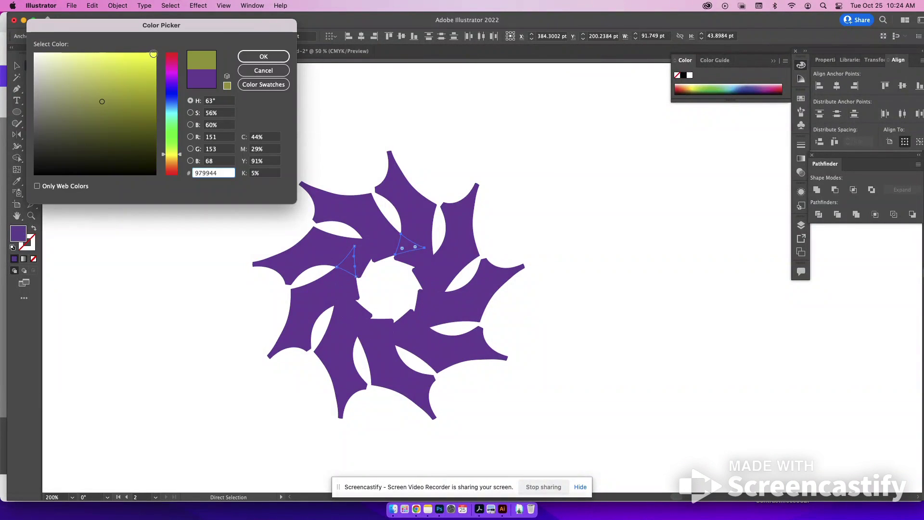
{"action": "left_click", "coordinate": [154, 53]}
{"action": "left_click", "coordinate": [263, 56]}
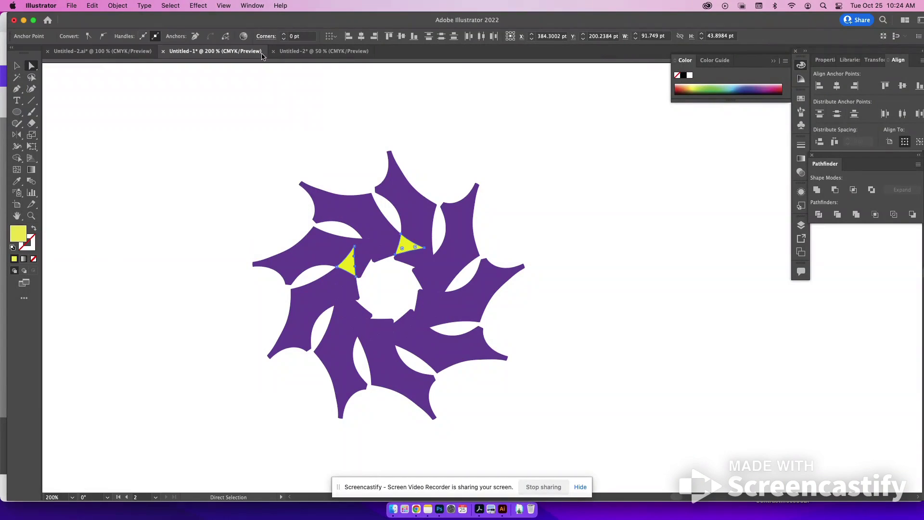
{"action": "left_click", "coordinate": [163, 169]}
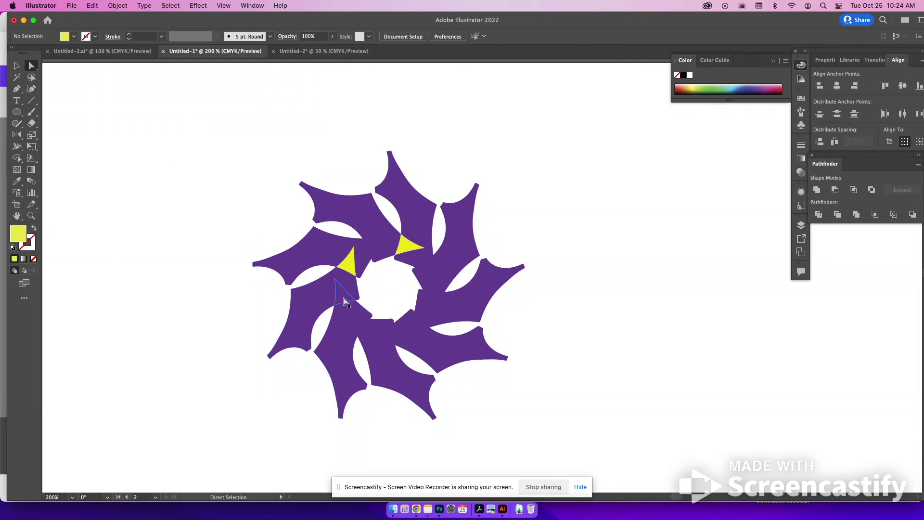
Fill four more small purple triangles with the yellow swatch
{"action": "left_click", "coordinate": [344, 301]}
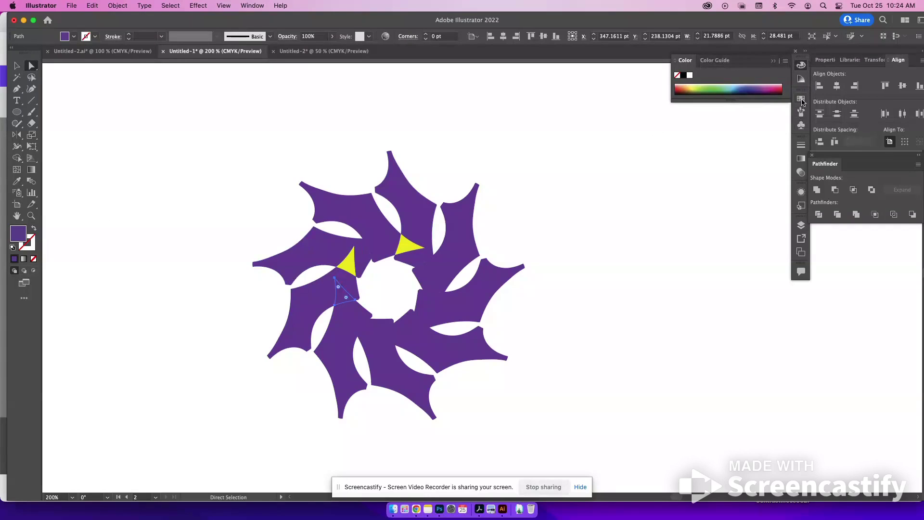
{"action": "left_click", "coordinate": [802, 100]}
{"action": "left_click", "coordinate": [681, 131]}
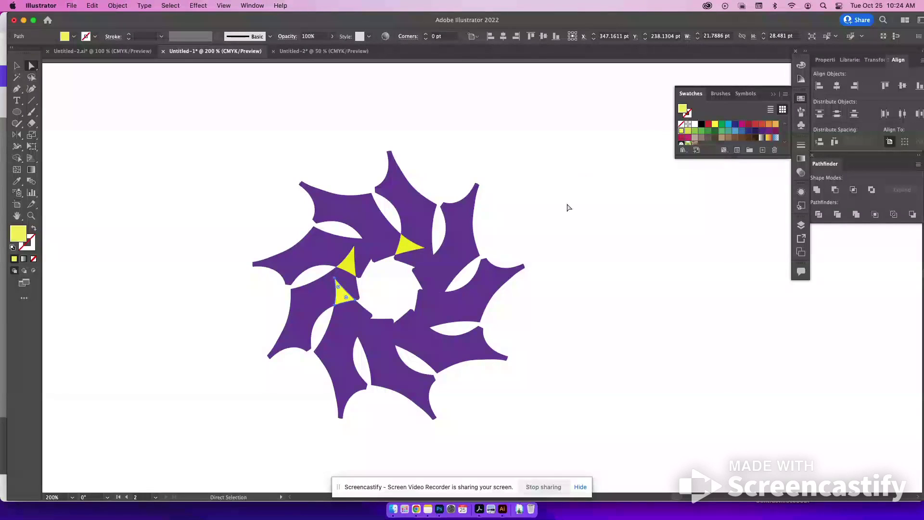
{"action": "left_click", "coordinate": [362, 320]}
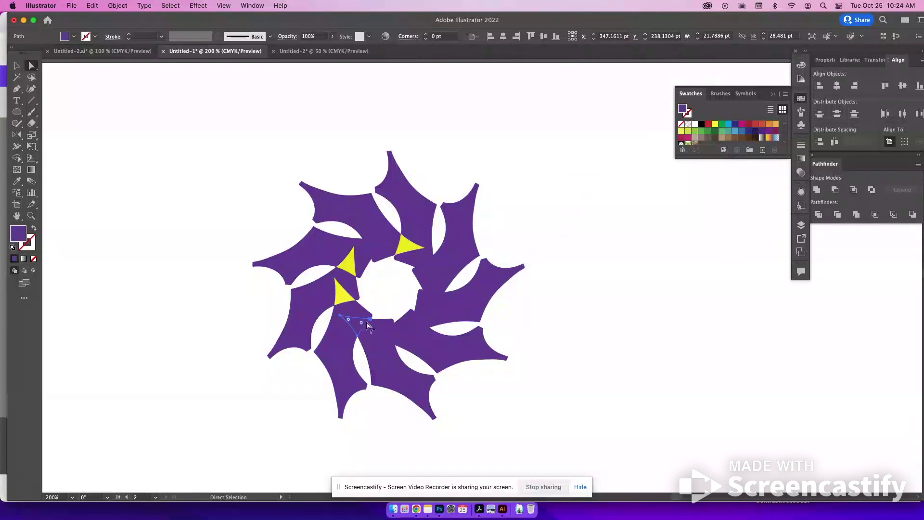
{"action": "left_click", "coordinate": [682, 131]}
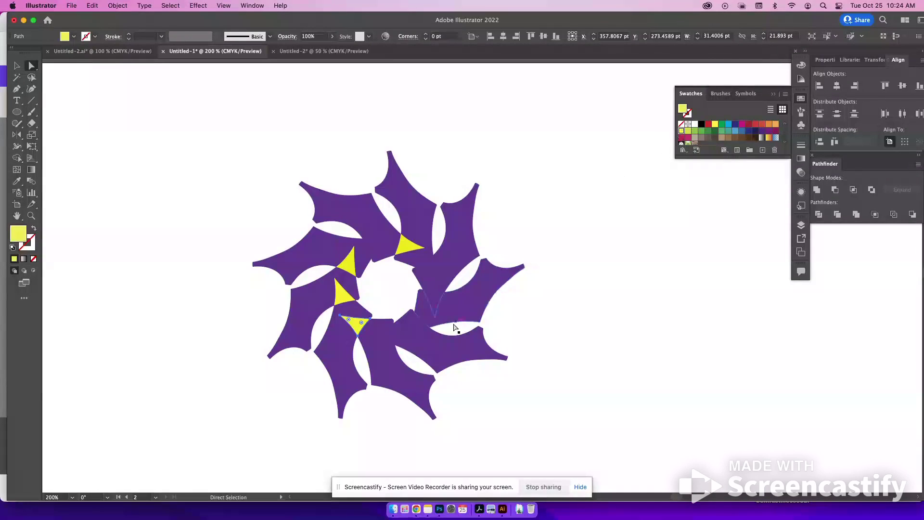
{"action": "left_click", "coordinate": [388, 333]}
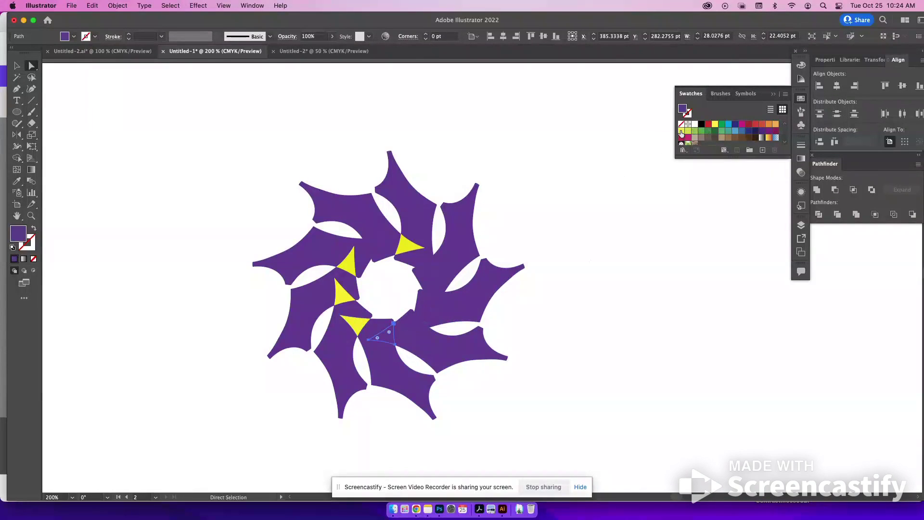
{"action": "left_click", "coordinate": [682, 131]}
{"action": "left_click", "coordinate": [414, 322]}
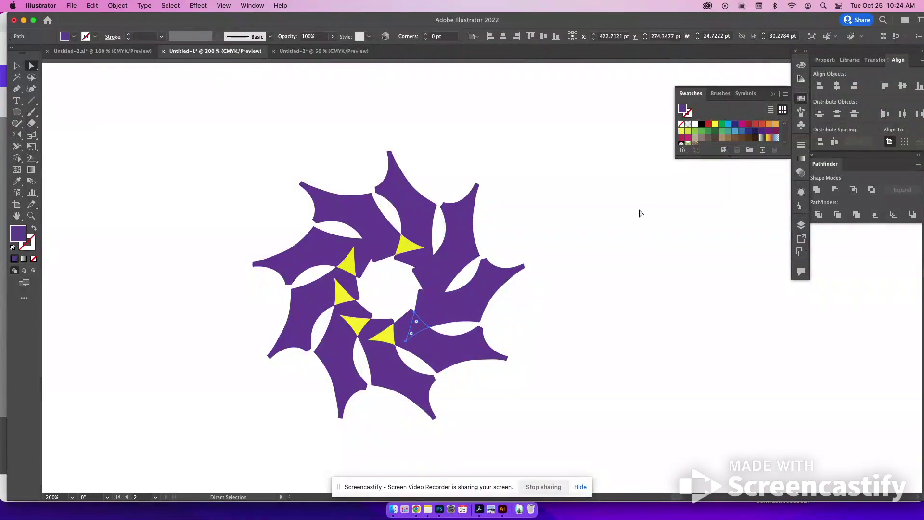
{"action": "left_click", "coordinate": [682, 131]}
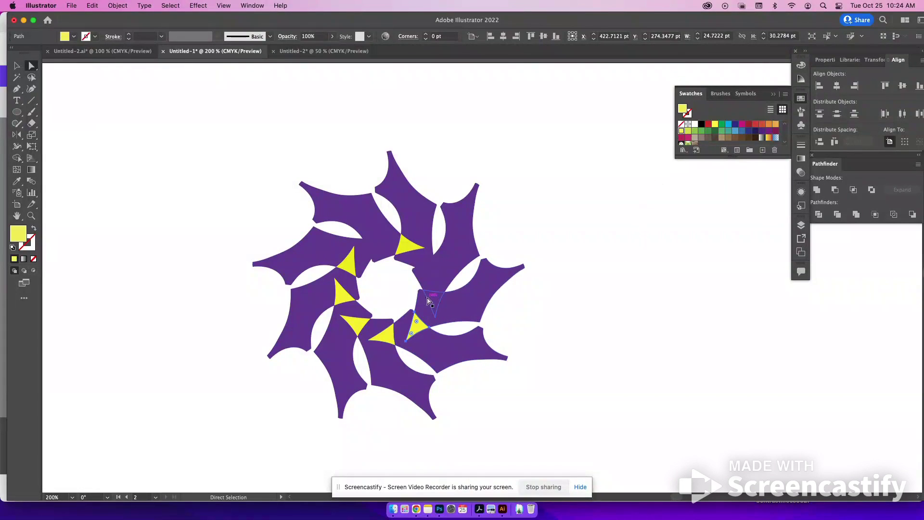
Fill the last three purple triangles yellow so all nine are yellow
{"action": "left_click", "coordinate": [430, 301]}
{"action": "left_click", "coordinate": [681, 132]}
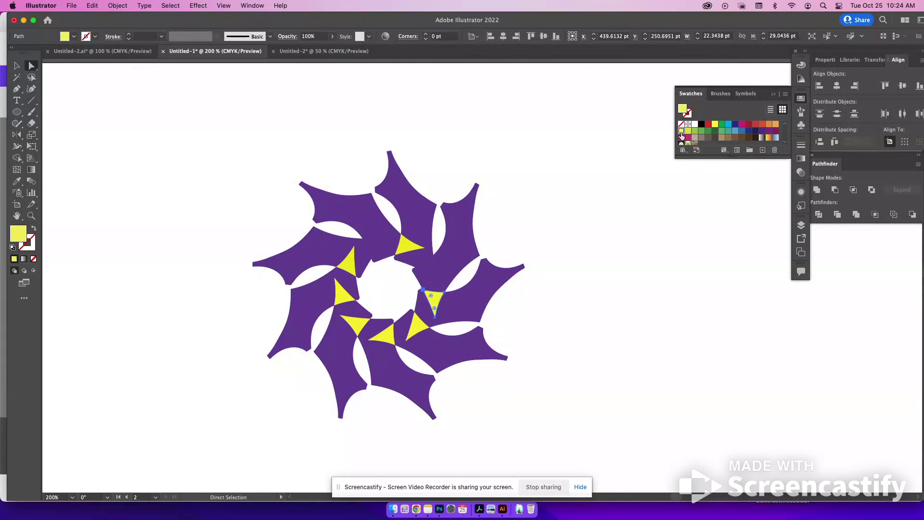
{"action": "left_click", "coordinate": [436, 274]}
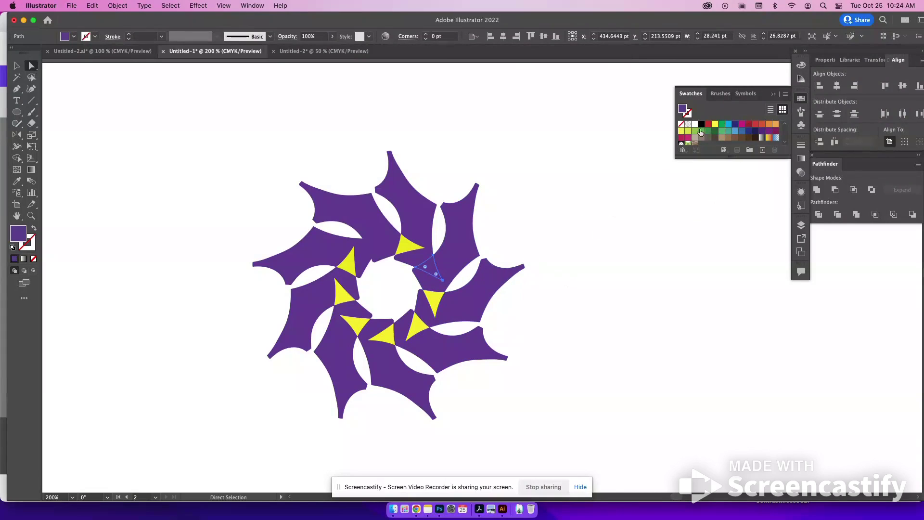
{"action": "left_click", "coordinate": [681, 131]}
{"action": "left_click", "coordinate": [653, 219]}
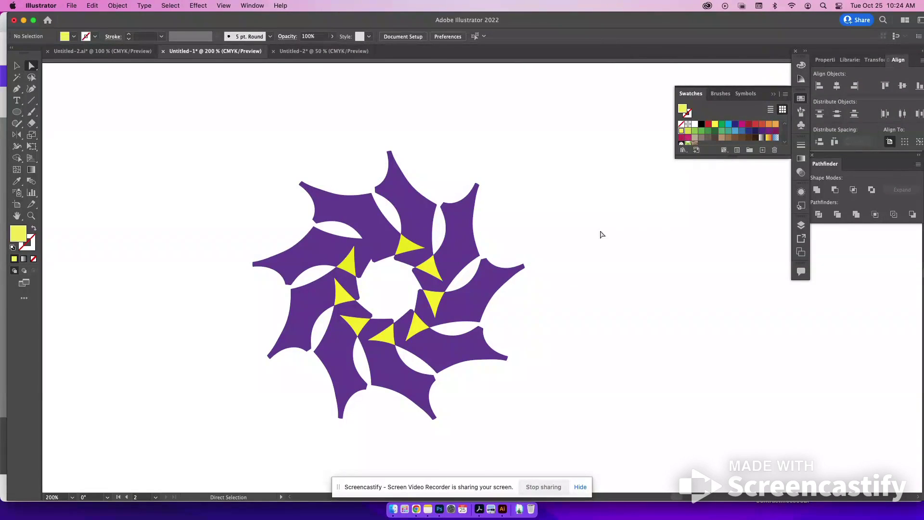
{"action": "left_click", "coordinate": [377, 246]}
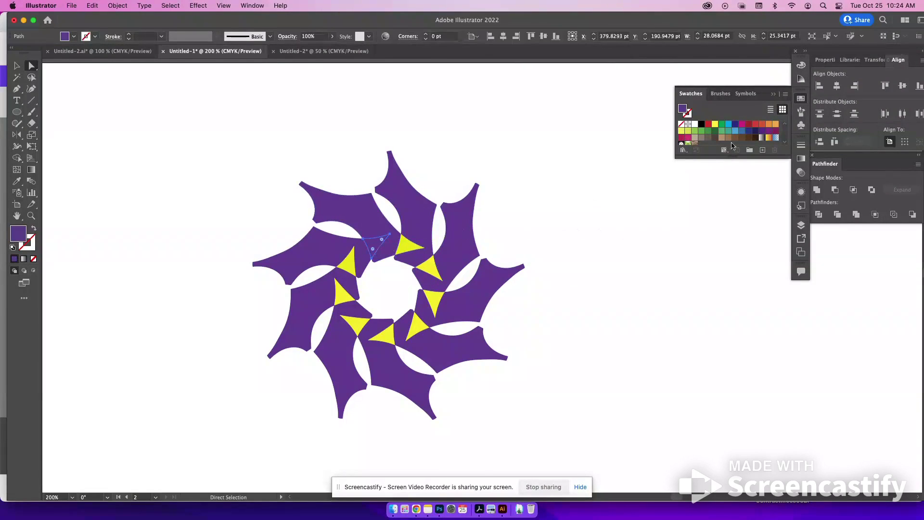
{"action": "left_click", "coordinate": [682, 131]}
{"action": "left_click", "coordinate": [669, 215]}
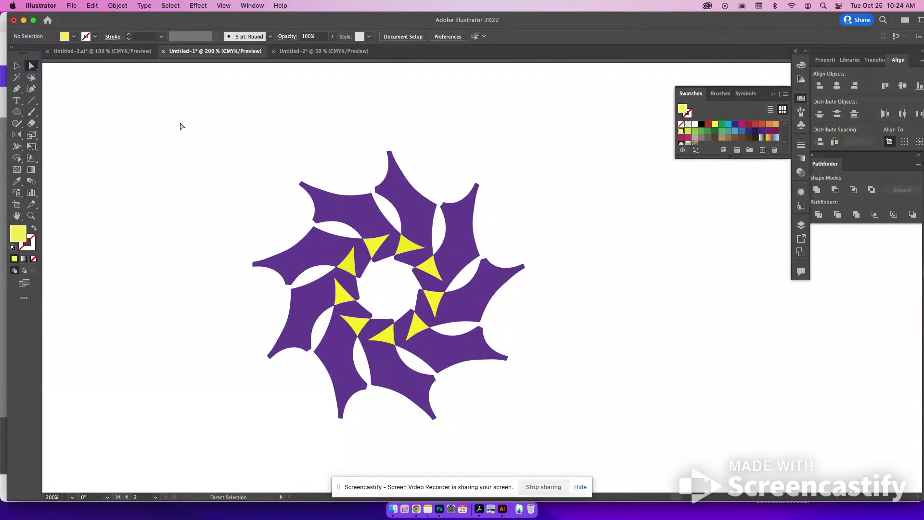
{"action": "left_click", "coordinate": [17, 66]}
Move the pinwheel group up and to the right
{"action": "left_click_drag", "start_coordinate": [227, 155], "coordinate": [600, 433]}
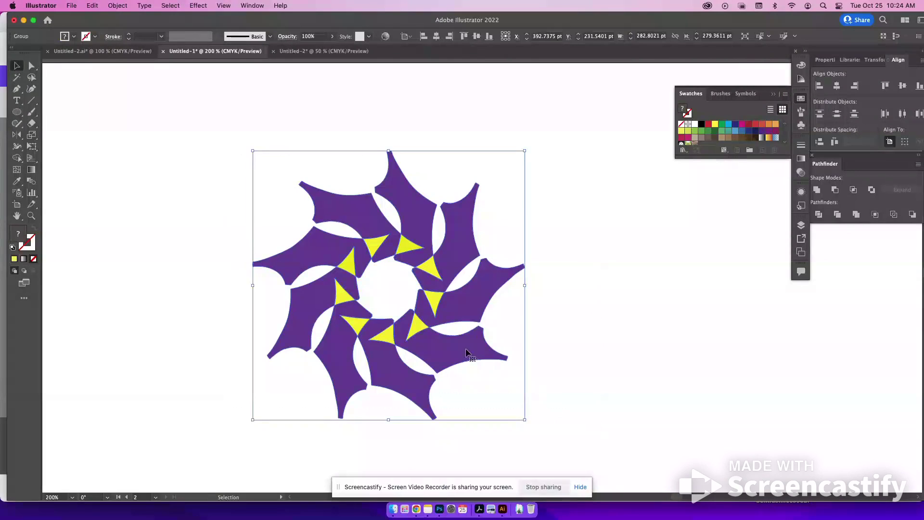
{"action": "left_click_drag", "start_coordinate": [467, 354], "coordinate": [509, 302]}
{"action": "left_click", "coordinate": [181, 150]}
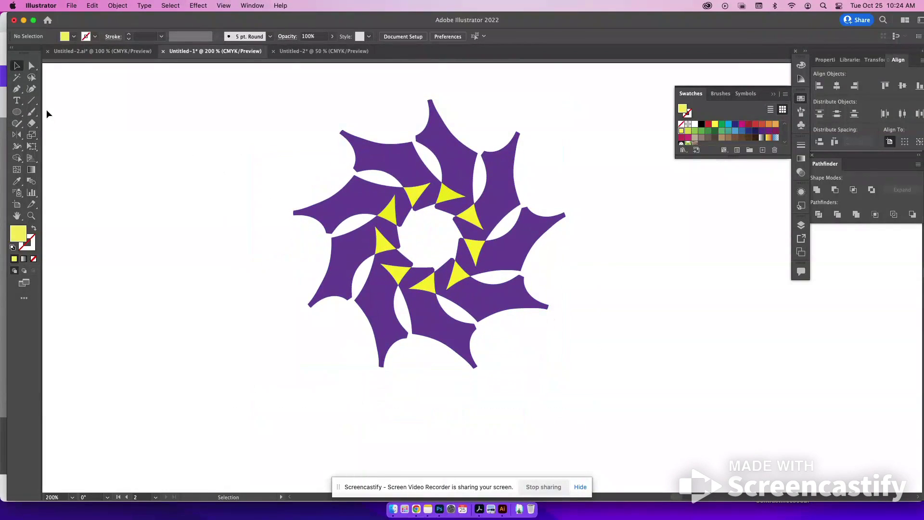
Draw a circle about 110 pt wide at the upper left and fill it green
{"action": "left_click", "coordinate": [16, 112]}
{"action": "mouse_move", "coordinate": [161, 141]}
{"action": "left_mouse_down"}
{"action": "mouse_move", "coordinate": [259, 222]}
{"action": "mouse_move", "coordinate": [267, 247]}
{"action": "left_mouse_up"}
{"action": "key", "text": "v"}
{"action": "mouse_move", "coordinate": [241, 178]}
{"action": "left_mouse_down"}
{"action": "mouse_move", "coordinate": [256, 201]}
{"action": "mouse_move", "coordinate": [144, 163]}
{"action": "left_mouse_up"}
{"action": "left_click", "coordinate": [695, 132]}
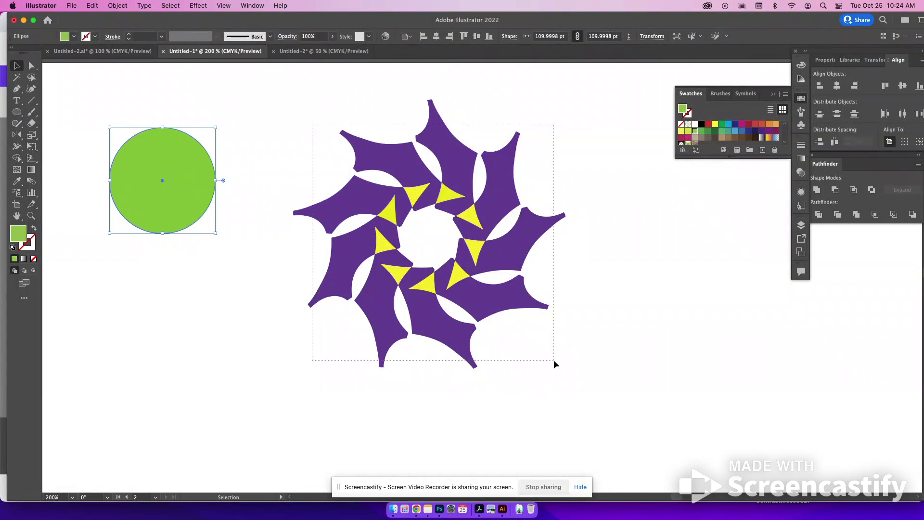
Push the pinwheel group further to the right
{"action": "left_click_drag", "start_coordinate": [310, 128], "coordinate": [554, 363]}
{"action": "left_click_drag", "start_coordinate": [489, 313], "coordinate": [674, 360]}
{"action": "left_click_drag", "start_coordinate": [187, 201], "coordinate": [281, 233]}
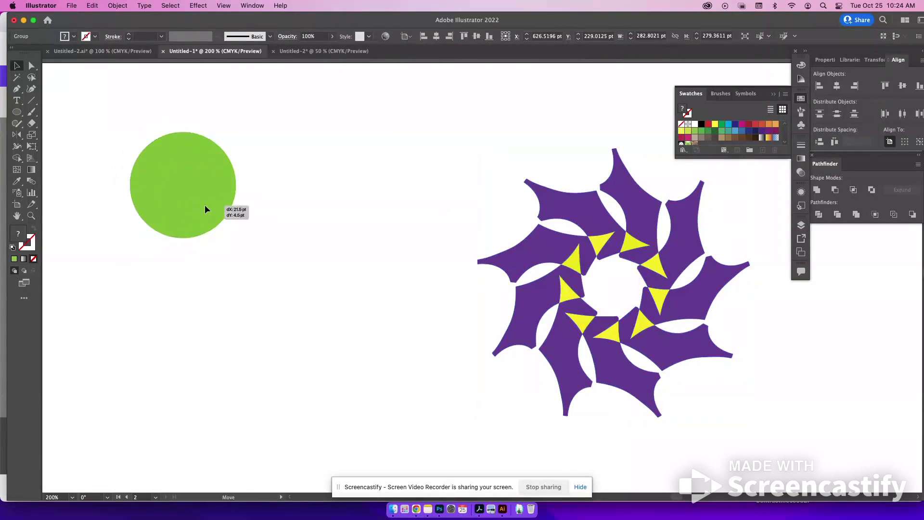
Radially repeat the green circle into a ring of 7 and move it up-right
{"action": "left_click", "coordinate": [116, 5]}
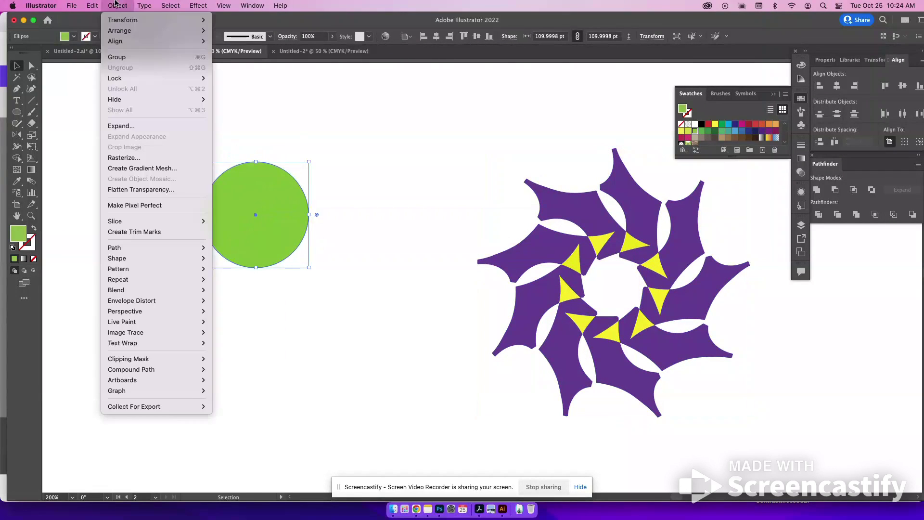
{"action": "mouse_move", "coordinate": [118, 279]}
{"action": "left_click", "coordinate": [236, 278]}
{"action": "left_click_drag", "start_coordinate": [388, 261], "coordinate": [390, 273]}
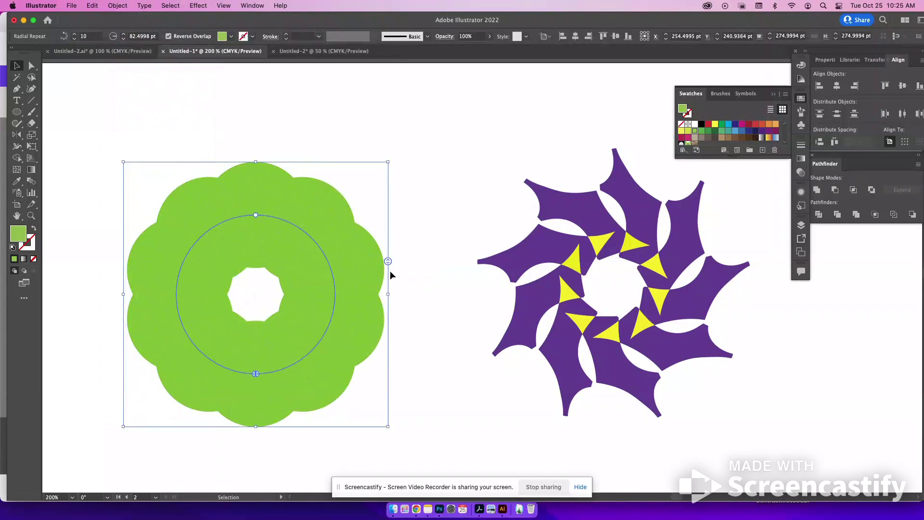
{"action": "left_click_drag", "start_coordinate": [389, 261], "coordinate": [394, 285]}
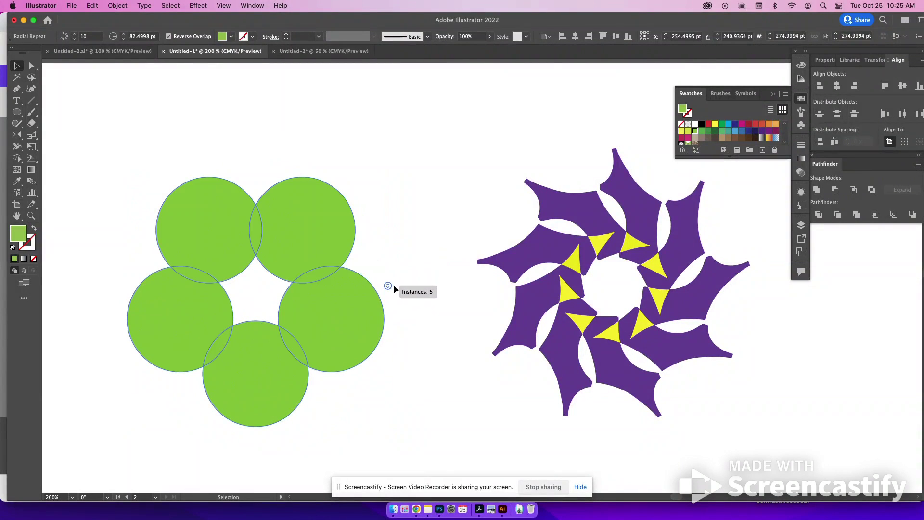
{"action": "left_click_drag", "start_coordinate": [394, 285], "coordinate": [395, 278]}
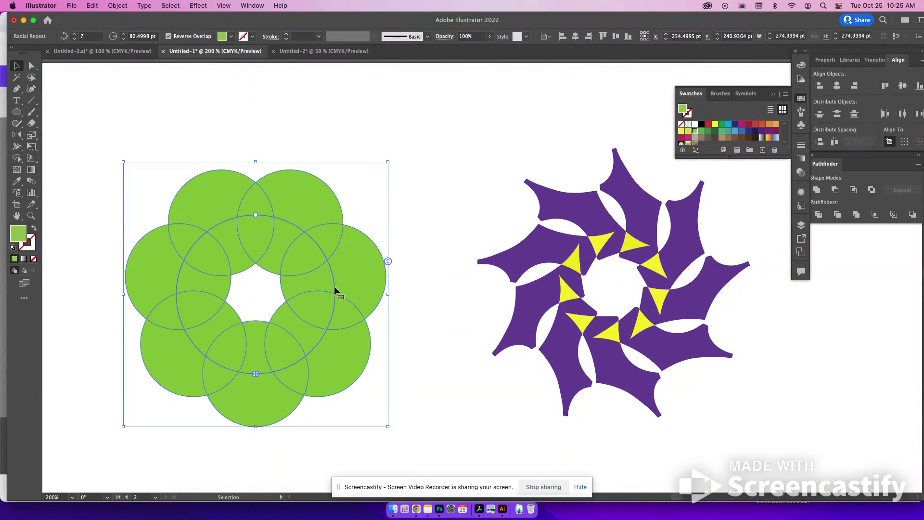
{"action": "left_click_drag", "start_coordinate": [336, 286], "coordinate": [401, 235]}
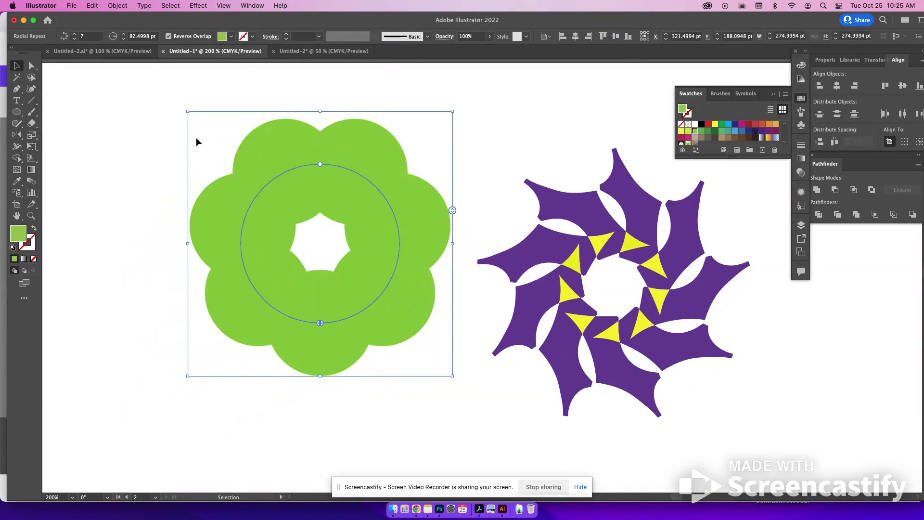
Expand the green radial repeat with Object and Fill checked into plain circles
{"action": "left_click", "coordinate": [118, 6]}
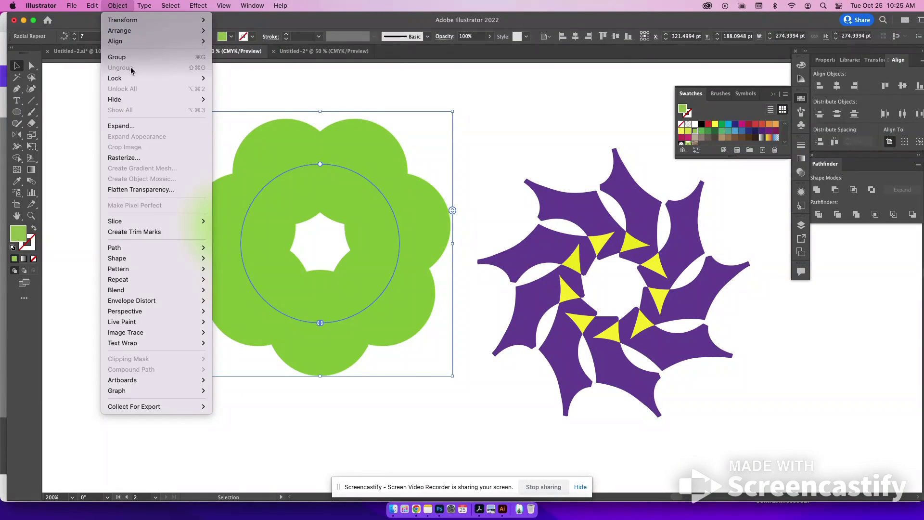
{"action": "left_click", "coordinate": [133, 127]}
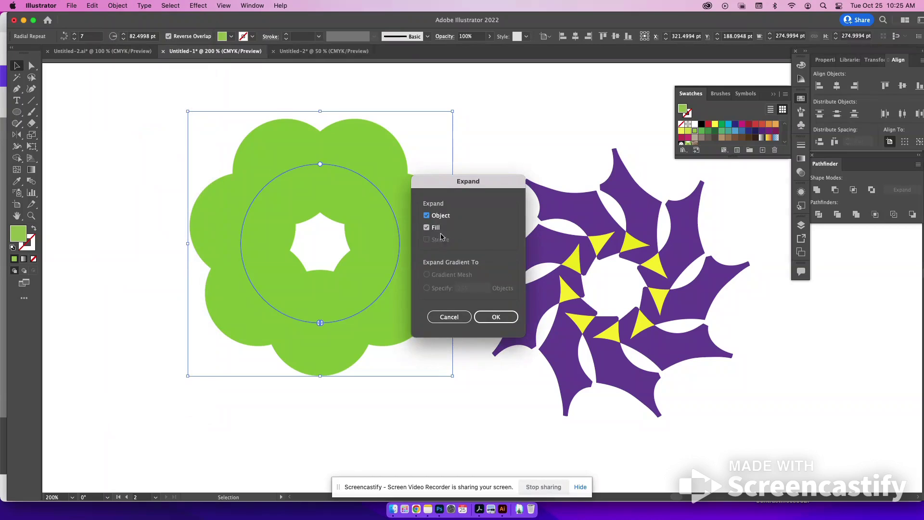
{"action": "left_click", "coordinate": [496, 317]}
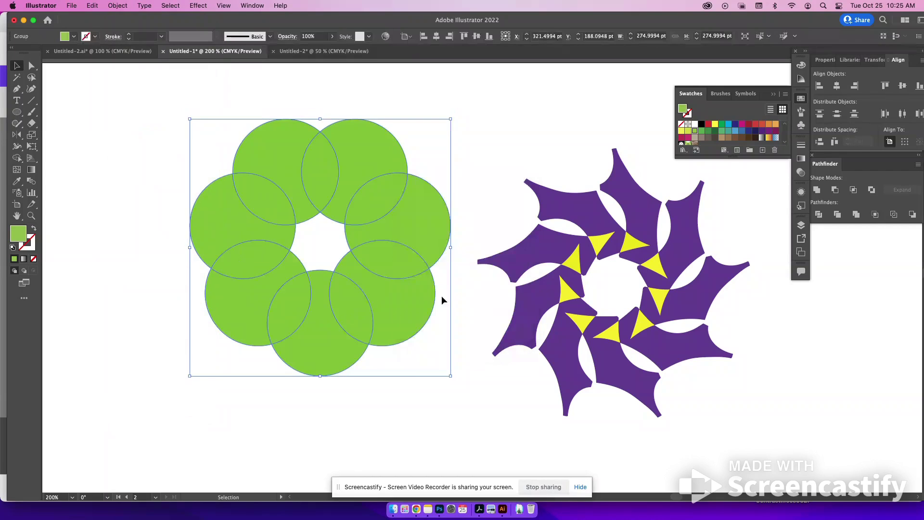
{"action": "left_click", "coordinate": [94, 152]}
{"action": "left_click_drag", "start_coordinate": [119, 131], "coordinate": [449, 372]}
Select all seven circles, float the Pathfinder panel beside them, and apply Divide
{"action": "left_click", "coordinate": [32, 65]}
{"action": "left_click", "coordinate": [83, 185]}
{"action": "left_click", "coordinate": [251, 198]}
{"action": "left_click", "coordinate": [288, 191]}
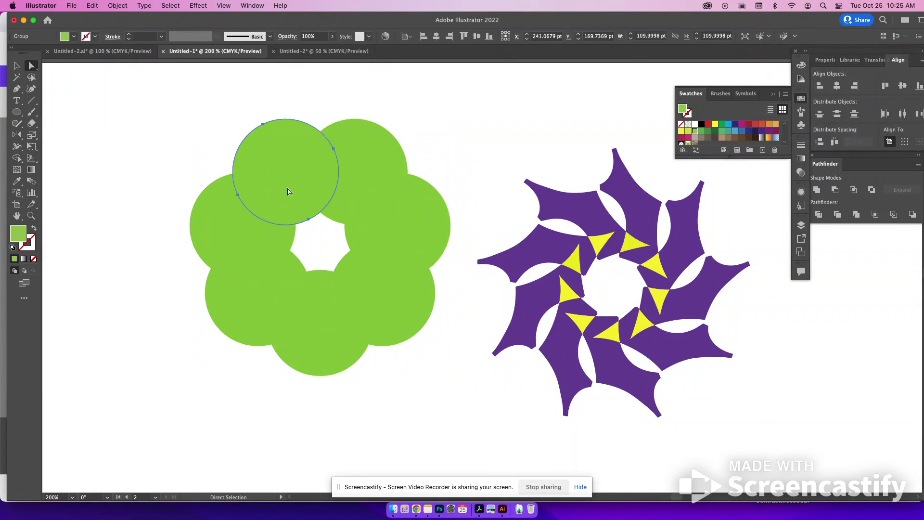
{"action": "left_click", "coordinate": [281, 187]}
{"action": "left_click", "coordinate": [18, 64]}
{"action": "mouse_move", "coordinate": [147, 102]}
{"action": "left_mouse_down"}
{"action": "mouse_move", "coordinate": [473, 400]}
{"action": "mouse_move", "coordinate": [452, 400]}
{"action": "left_mouse_up"}
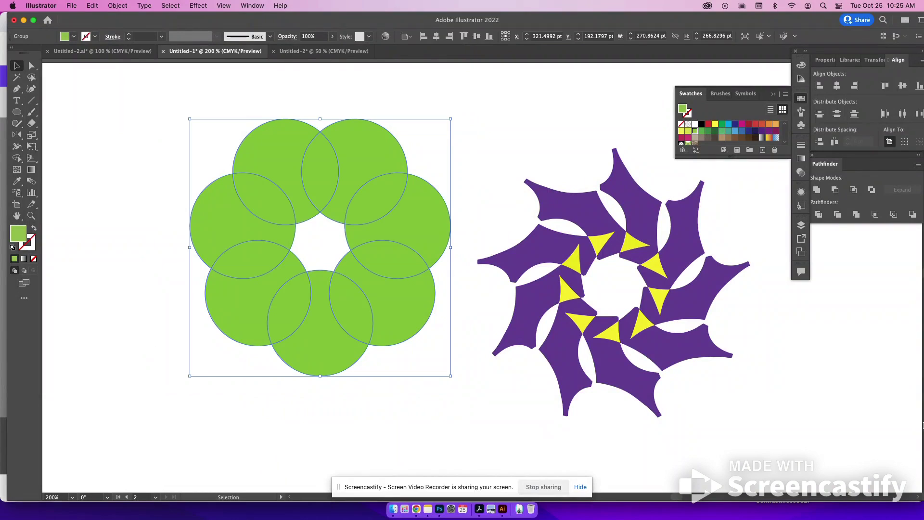
{"action": "left_click_drag", "start_coordinate": [824, 165], "coordinate": [467, 95]}
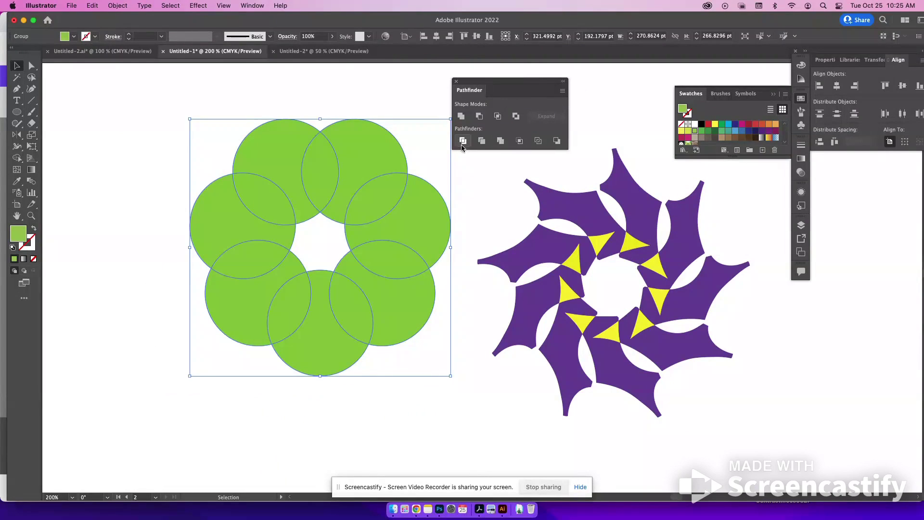
{"action": "left_click", "coordinate": [463, 141]}
Fill the upper-left and lower-left lens-shaped overlaps dark green
{"action": "left_click", "coordinate": [32, 67]}
{"action": "left_click", "coordinate": [132, 105]}
{"action": "left_click", "coordinate": [263, 199]}
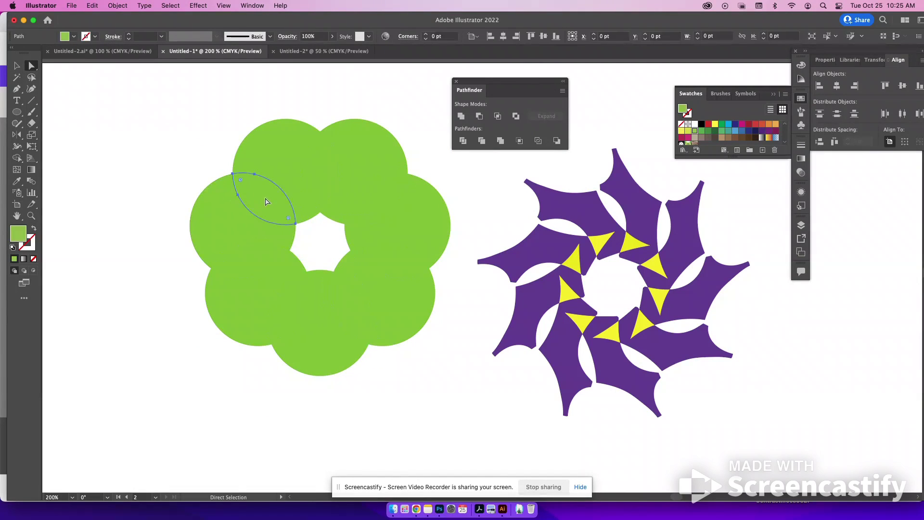
{"action": "left_click", "coordinate": [272, 262], "text": "shift"}
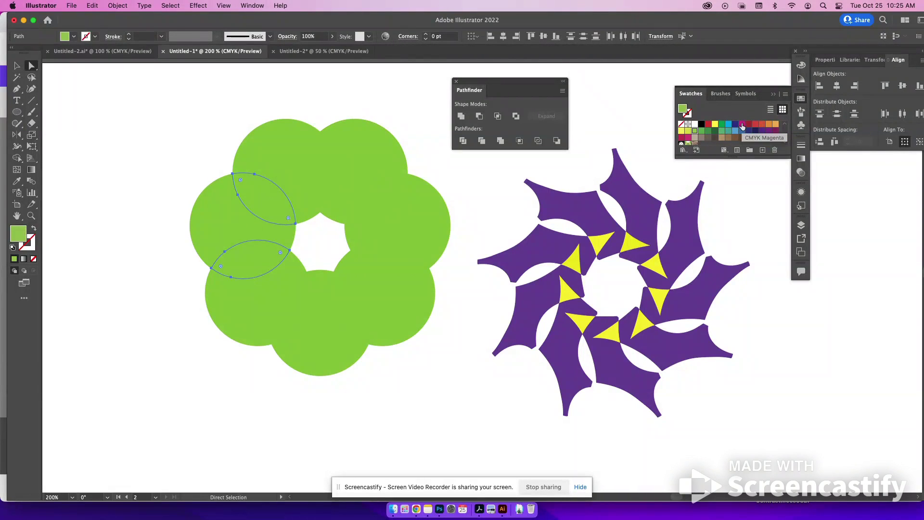
{"action": "left_click", "coordinate": [714, 131]}
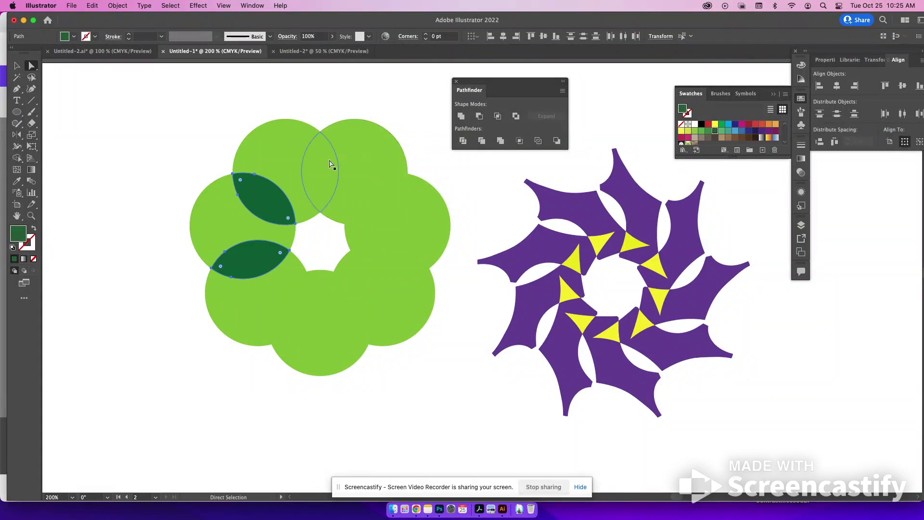
Fill the top, right and lower lens overlaps dark green as well
{"action": "left_click", "coordinate": [328, 175]}
{"action": "left_click", "coordinate": [367, 199], "text": "shift"}
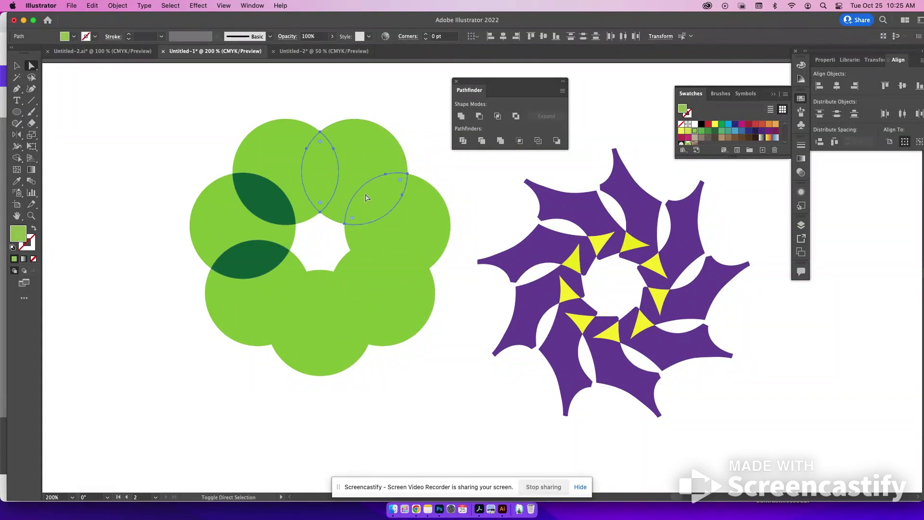
{"action": "left_click", "coordinate": [310, 308], "text": "shift"}
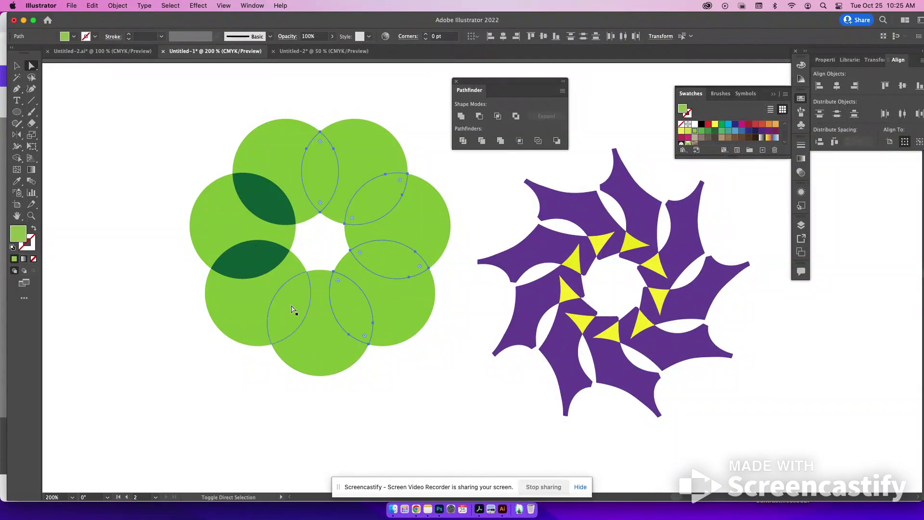
{"action": "left_click", "coordinate": [716, 131]}
{"action": "left_click", "coordinate": [388, 100]}
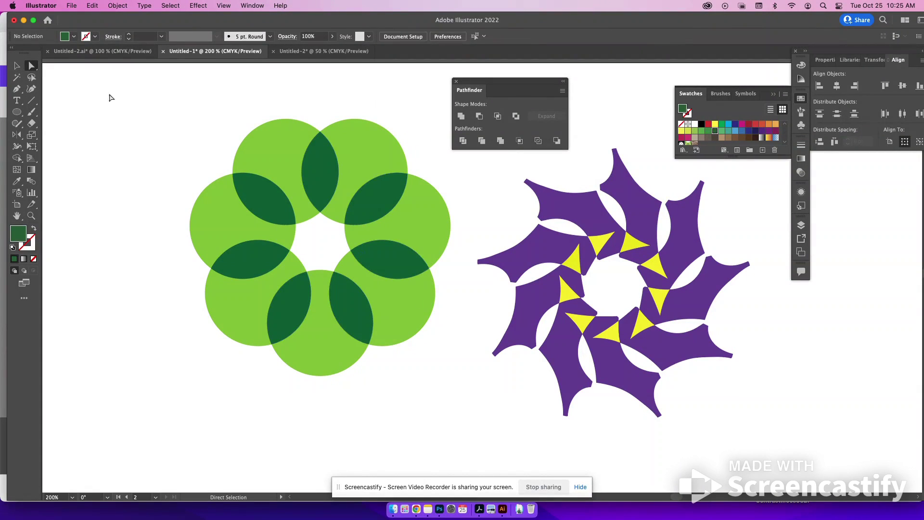
Select the whole green ring, move it down slightly, and ungroup it
{"action": "left_click", "coordinate": [17, 65]}
{"action": "left_click_drag", "start_coordinate": [194, 148], "coordinate": [452, 385]}
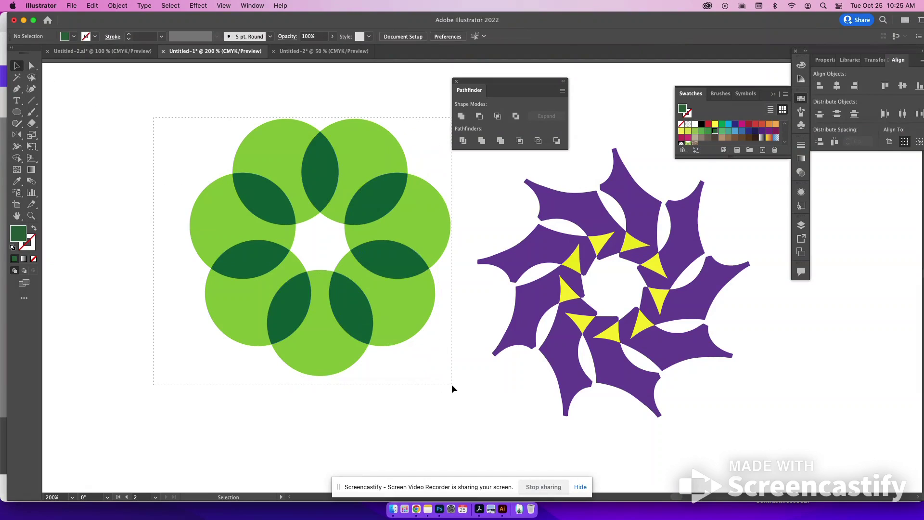
{"action": "left_click_drag", "start_coordinate": [409, 321], "coordinate": [400, 362]}
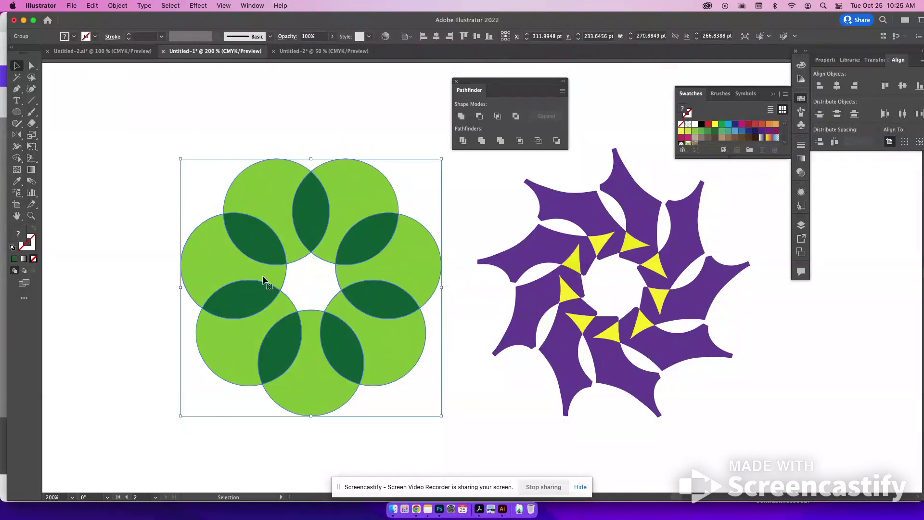
{"action": "left_click", "coordinate": [117, 5]}
{"action": "left_click", "coordinate": [125, 68]}
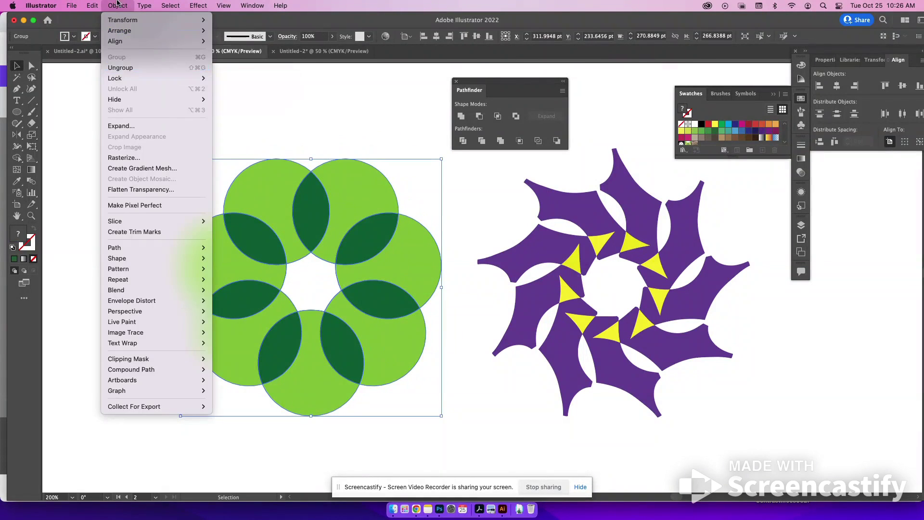
Drag the green circles over the purple pinwheel
{"action": "mouse_move", "coordinate": [262, 207]}
{"action": "left_mouse_down"}
{"action": "mouse_move", "coordinate": [460, 247]}
{"action": "mouse_move", "coordinate": [566, 212]}
{"action": "left_mouse_up"}
{"action": "left_click_drag", "start_coordinate": [474, 84], "coordinate": [824, 157]}
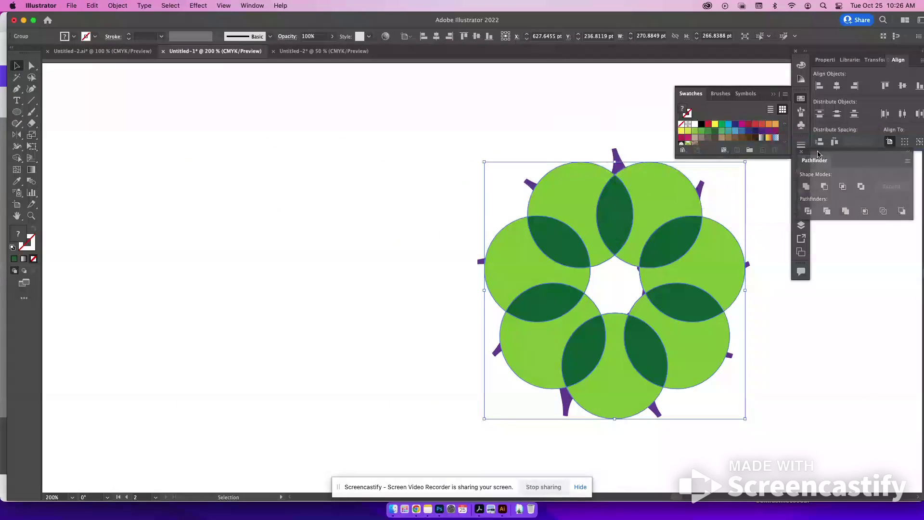
{"action": "left_click", "coordinate": [572, 134]}
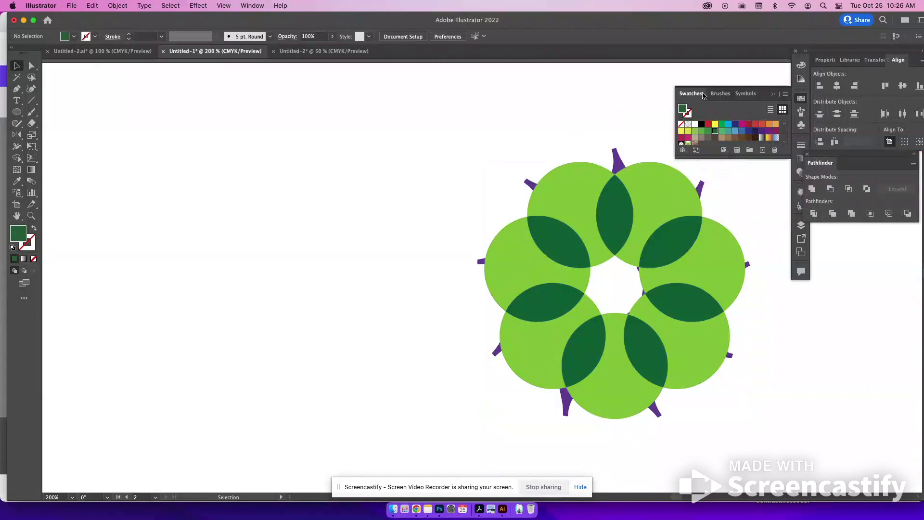
Centre-align the green ring and pinwheel horizontally and vertically, then select the green ring alone
{"action": "left_click_drag", "start_coordinate": [554, 114], "coordinate": [727, 453]}
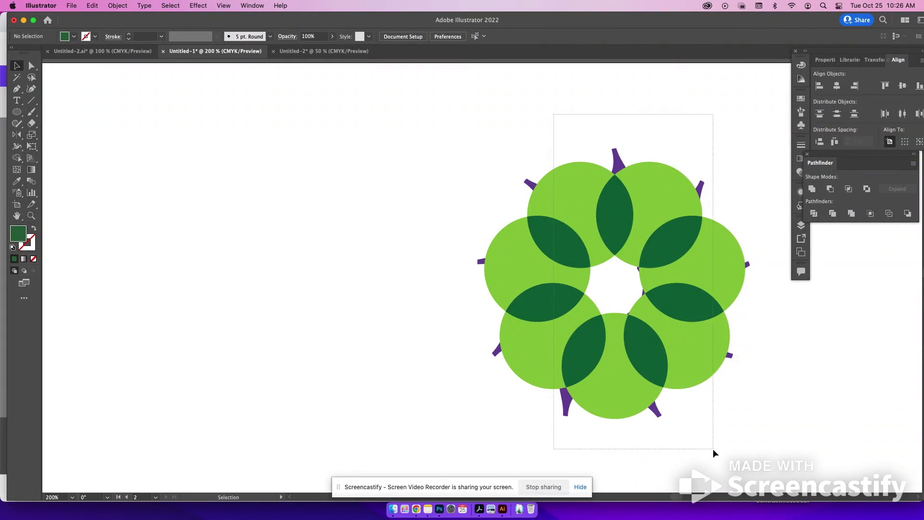
{"action": "left_click", "coordinate": [837, 85]}
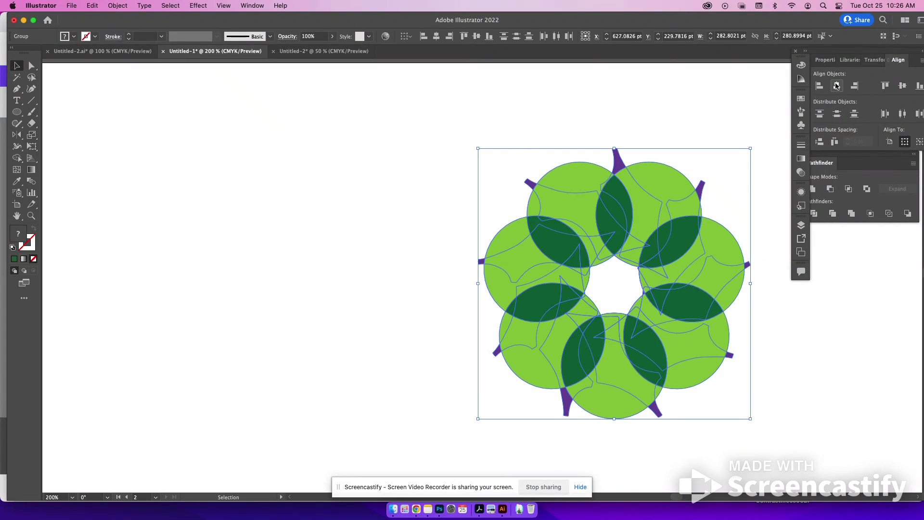
{"action": "left_click", "coordinate": [903, 86]}
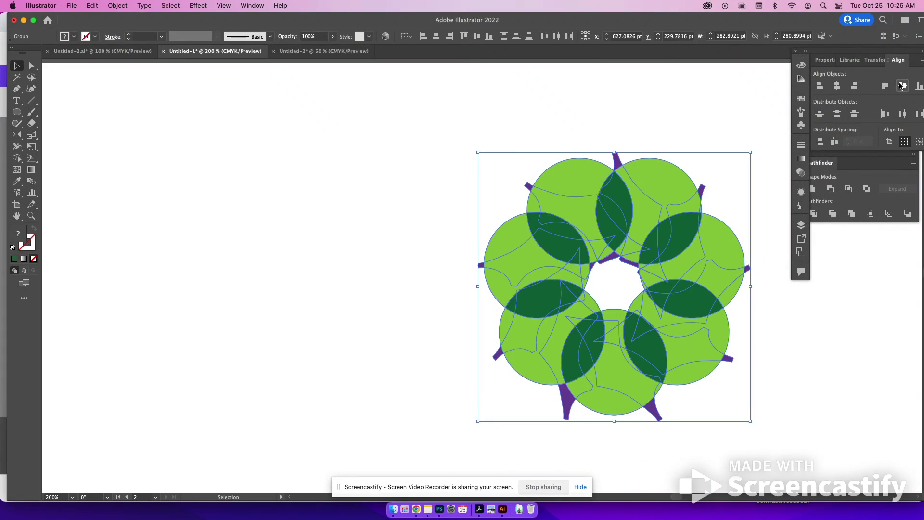
{"action": "left_click", "coordinate": [564, 126]}
{"action": "left_click", "coordinate": [567, 184]}
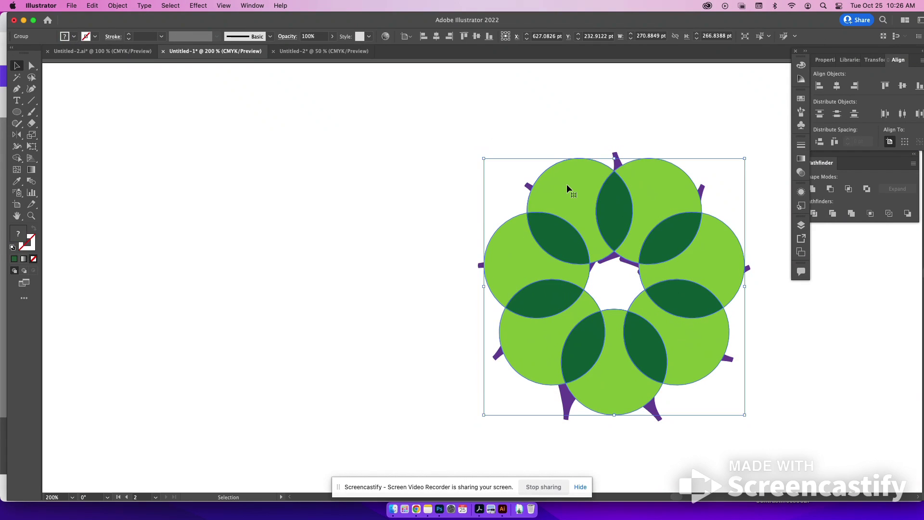
{"action": "left_click", "coordinate": [121, 6]}
{"action": "mouse_move", "coordinate": [120, 31]}
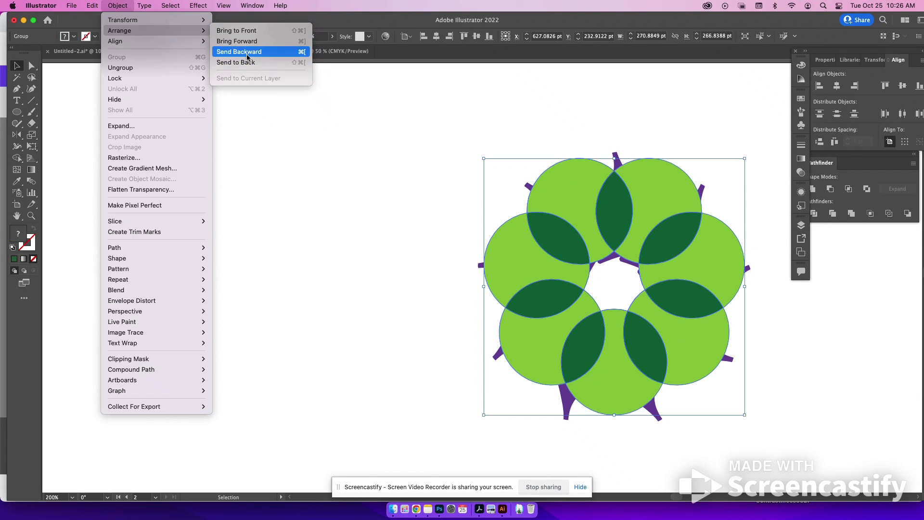
Send the green circles behind the purple pinwheel and move the flower group up and left
{"action": "left_click", "coordinate": [244, 63]}
{"action": "left_click", "coordinate": [299, 113]}
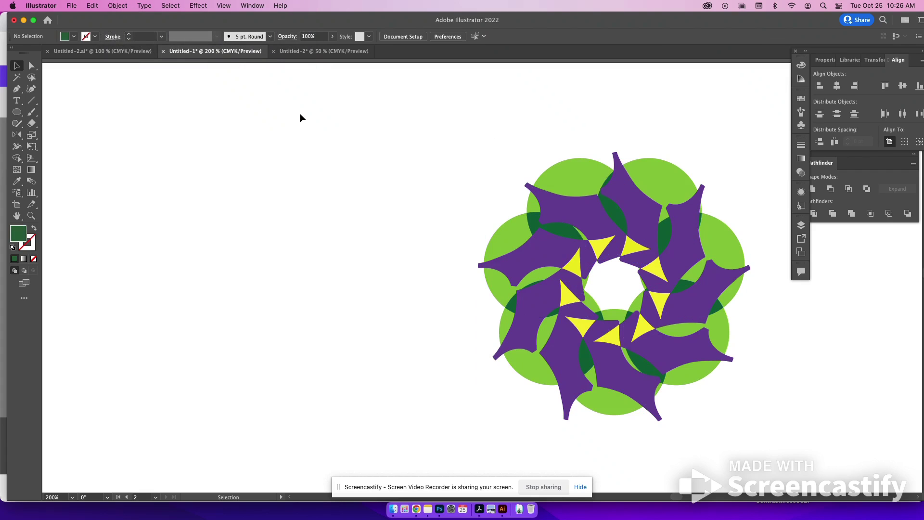
{"action": "left_click_drag", "start_coordinate": [487, 143], "coordinate": [709, 428]}
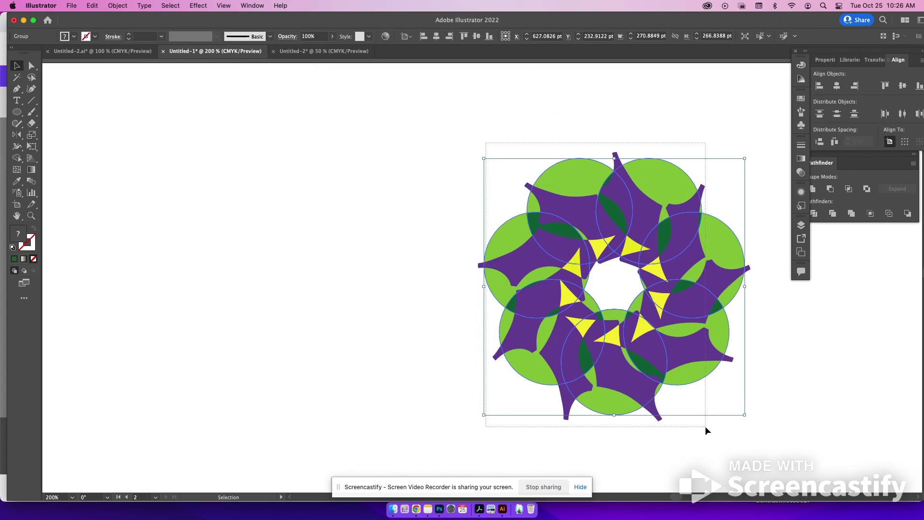
{"action": "left_click_drag", "start_coordinate": [704, 378], "coordinate": [384, 329]}
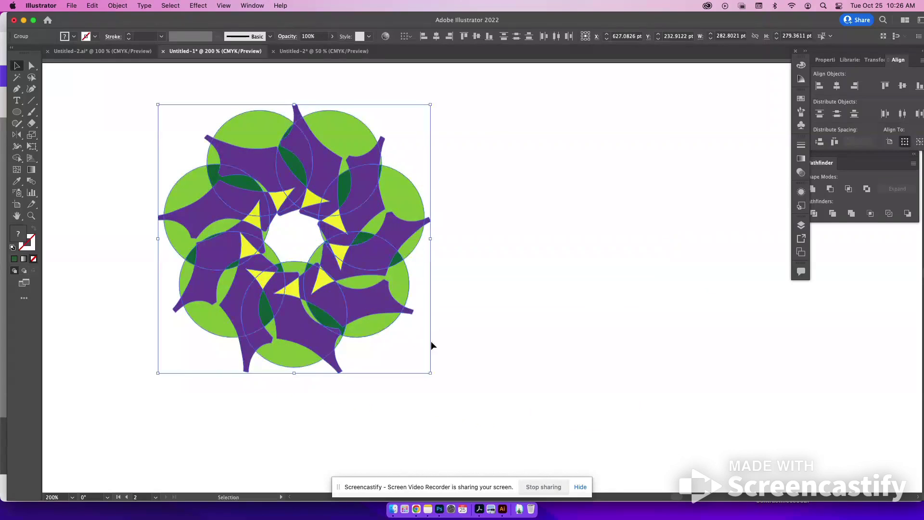
{"action": "left_click", "coordinate": [544, 346]}
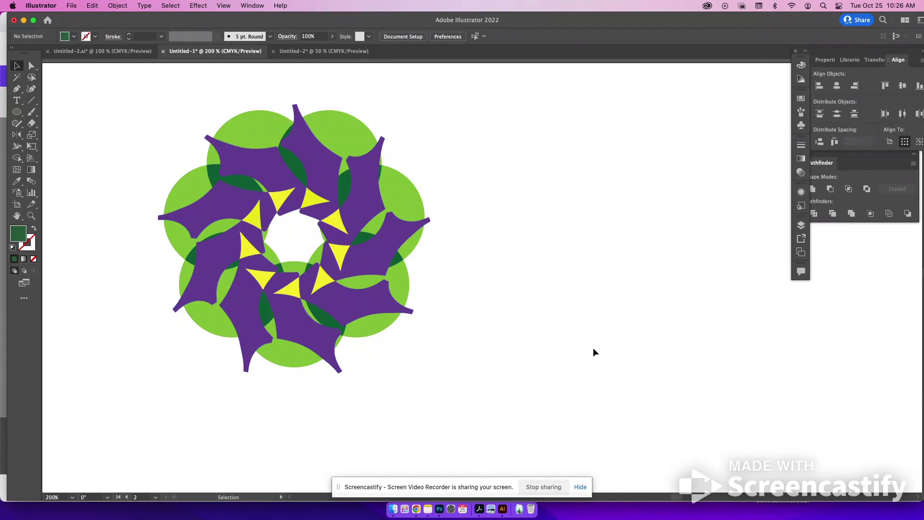
Enlarge the green circles to about 339 pt so they ring well beyond the pinwheel
{"action": "left_click", "coordinate": [383, 332]}
{"action": "left_click_drag", "start_coordinate": [425, 367], "coordinate": [495, 419]}
{"action": "left_click_drag", "start_coordinate": [417, 374], "coordinate": [384, 341]}
{"action": "left_click", "coordinate": [557, 370]}
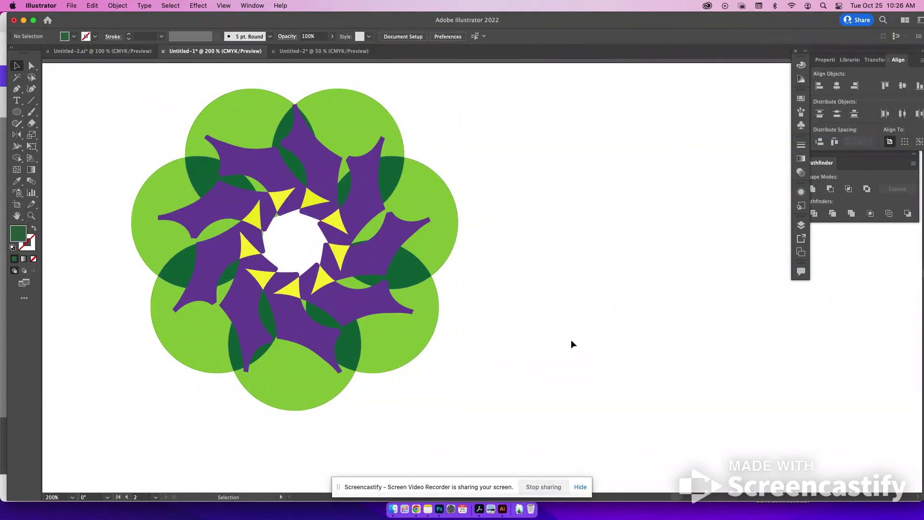
{"action": "left_click", "coordinate": [280, 176]}
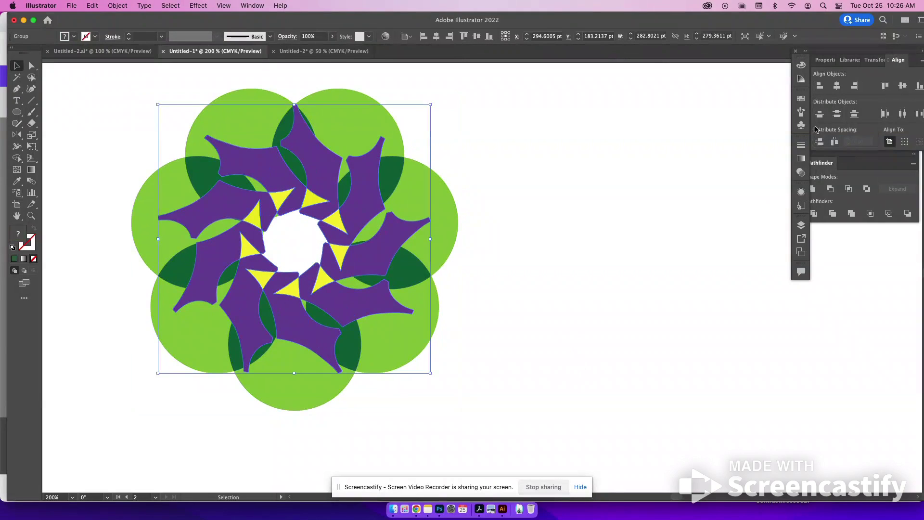
With the Swatches panel showing, move the purple pinwheel off the green ring to its right
{"action": "left_click", "coordinate": [802, 99]}
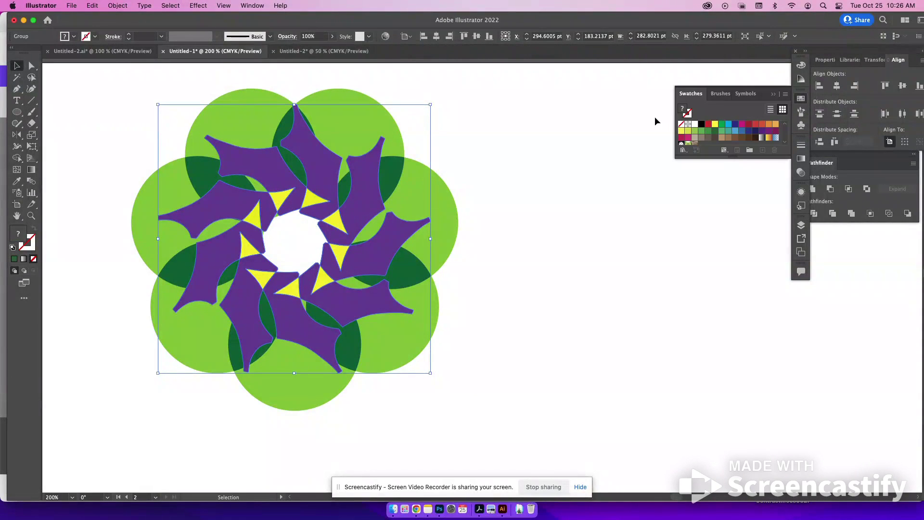
{"action": "left_click", "coordinate": [560, 170]}
{"action": "left_click_drag", "start_coordinate": [317, 181], "coordinate": [620, 261]}
{"action": "left_click", "coordinate": [563, 134]}
{"action": "left_click_drag", "start_coordinate": [637, 299], "coordinate": [337, 277]}
{"action": "left_click_drag", "start_coordinate": [380, 309], "coordinate": [414, 284]}
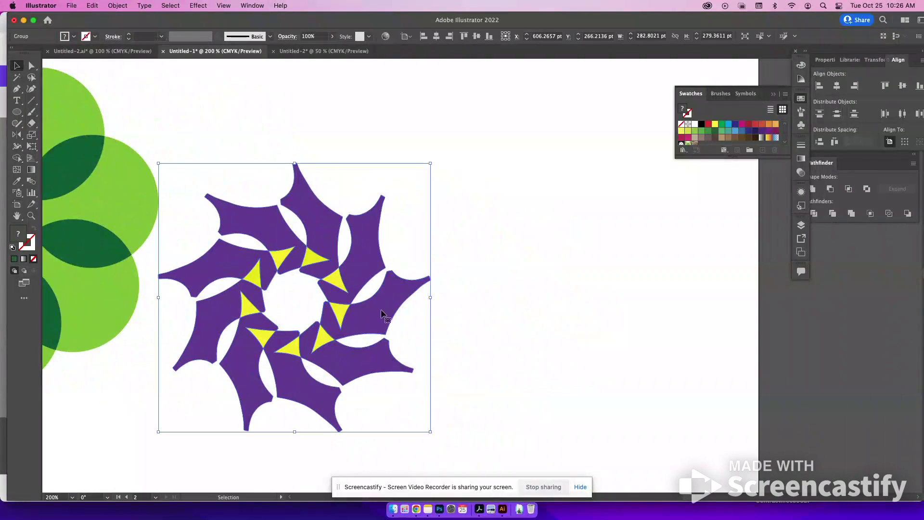
{"action": "left_click", "coordinate": [120, 5]}
{"action": "mouse_move", "coordinate": [118, 280]}
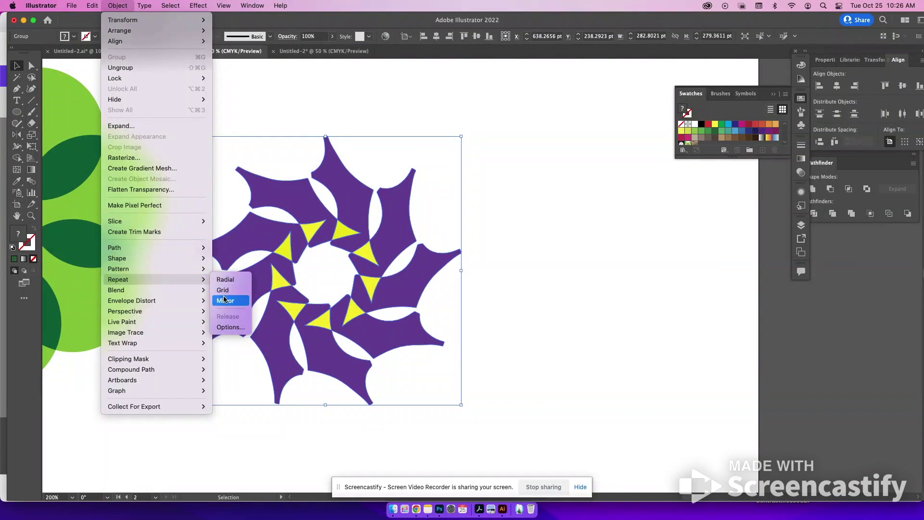
Apply a Mirror repeat to the purple pinwheel and zoom out to the whole artboard
{"action": "left_click", "coordinate": [224, 300]}
{"action": "left_click", "coordinate": [542, 405]}
{"action": "key", "text": "super+minus"}
{"action": "key", "text": "super+minus"}
{"action": "key", "text": "super+minus"}
Rotate the left pinwheel, exit the mirror repeat's isolation mode, and recentre the artboard
{"action": "left_click", "coordinate": [490, 264]}
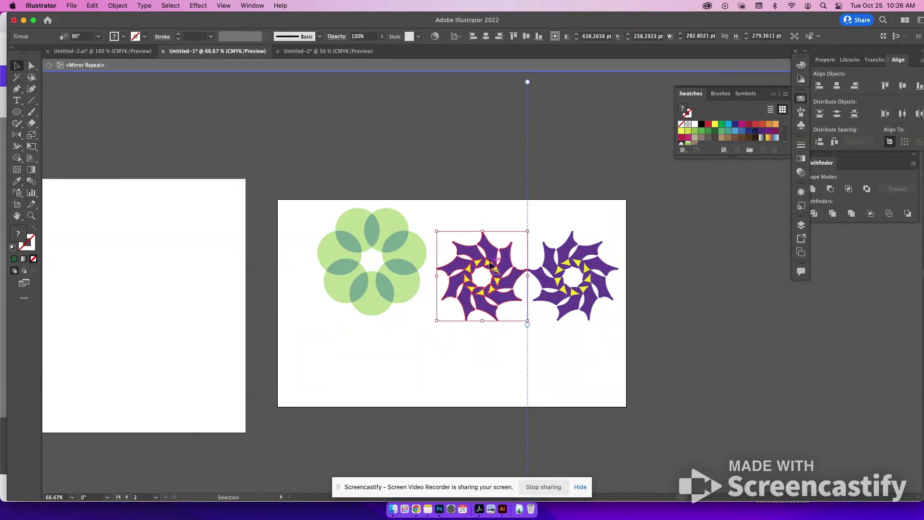
{"action": "left_click_drag", "start_coordinate": [437, 226], "coordinate": [477, 207]}
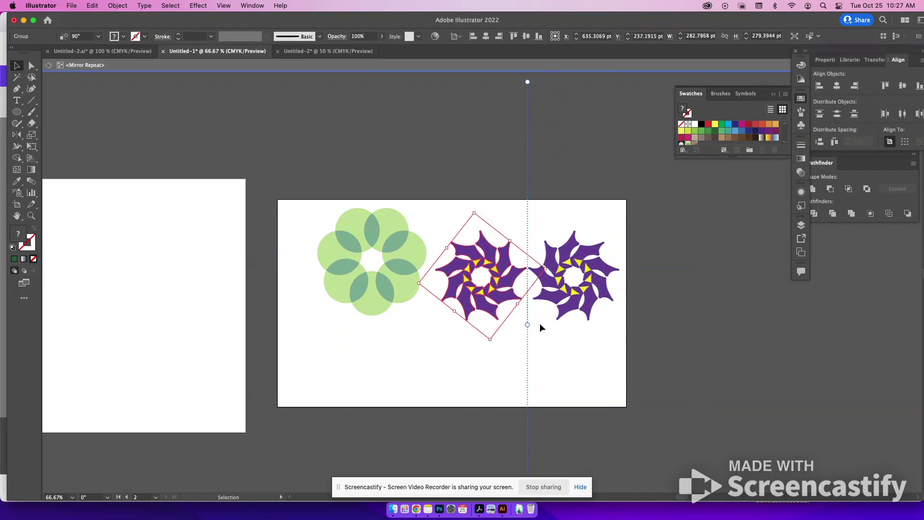
{"action": "left_click", "coordinate": [572, 368]}
{"action": "double_click", "coordinate": [599, 357]}
{"action": "left_click_drag", "start_coordinate": [544, 365], "coordinate": [381, 412]}
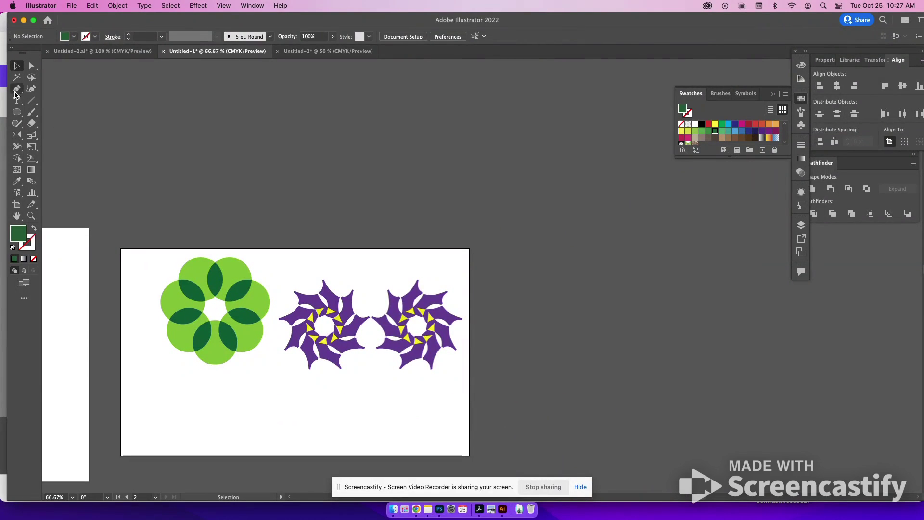
Add the caption 'Object Repeat: Mirror/radial.' below the artwork and make its text box taller
{"action": "left_click", "coordinate": [17, 100]}
{"action": "mouse_move", "coordinate": [178, 380]}
{"action": "left_mouse_down"}
{"action": "mouse_move", "coordinate": [361, 406]}
{"action": "mouse_move", "coordinate": [471, 406]}
{"action": "mouse_move", "coordinate": [437, 401]}
{"action": "left_mouse_up"}
{"action": "type", "text": "Object Repeat"}
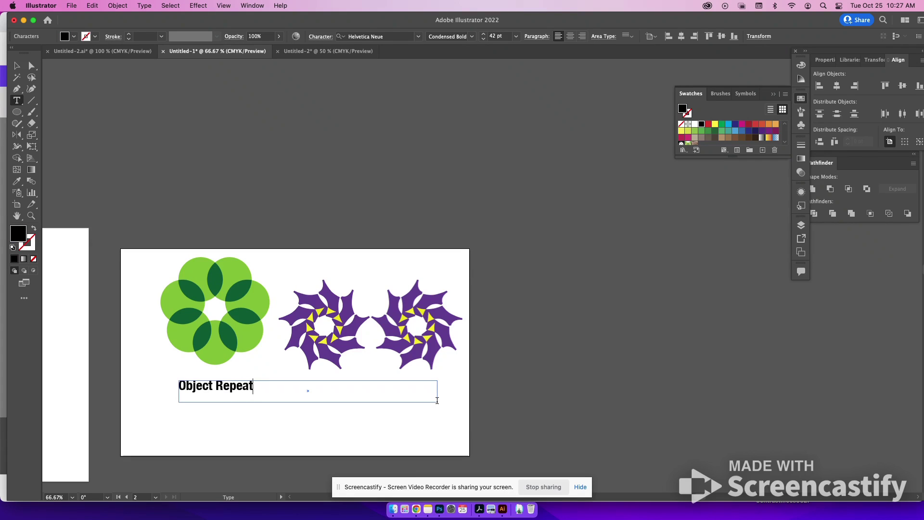
{"action": "type", "text": ": Mirror/r"}
{"action": "type", "text": "adial."}
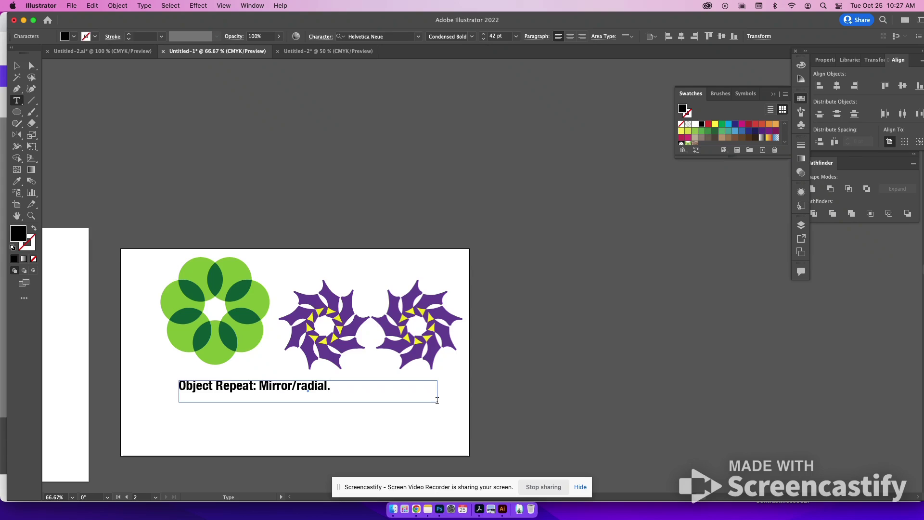
{"action": "key", "text": "Escape"}
{"action": "left_click", "coordinate": [17, 65]}
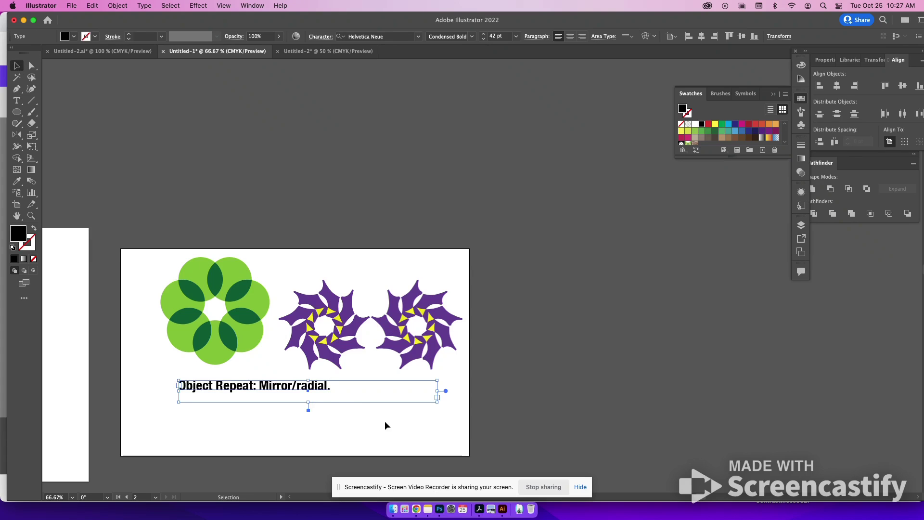
{"action": "left_click_drag", "start_coordinate": [308, 410], "coordinate": [309, 441]}
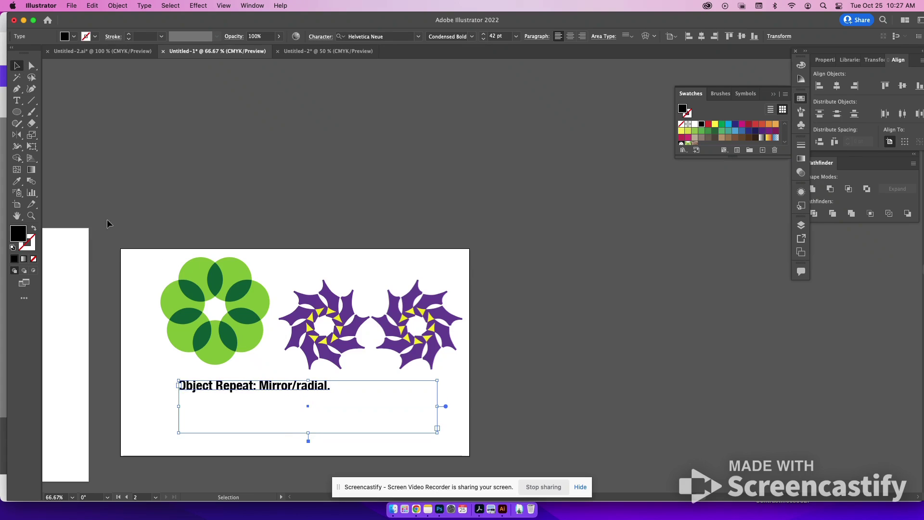
Replace the caption's final period with a second line, 'Object: Expand and fill the shapes!'
{"action": "left_click", "coordinate": [17, 100]}
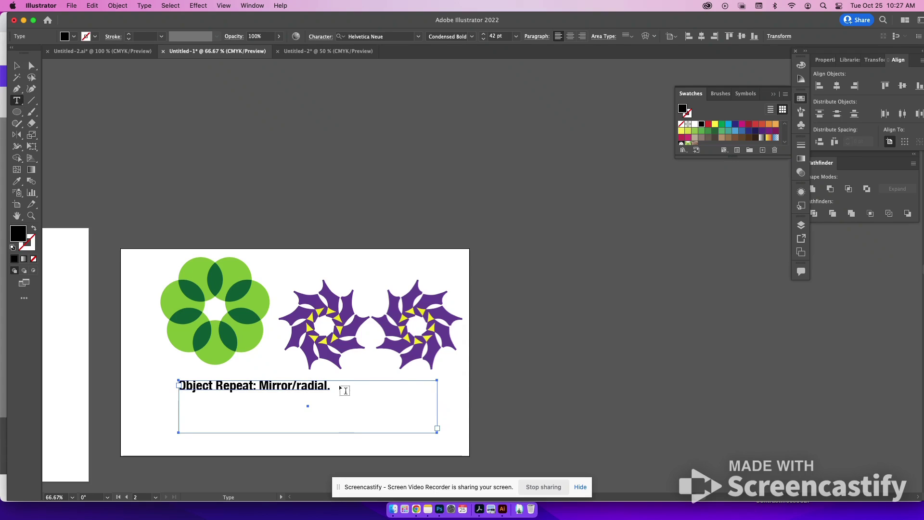
{"action": "left_click_drag", "start_coordinate": [332, 386], "coordinate": [328, 386]}
{"action": "key", "text": "Return"}
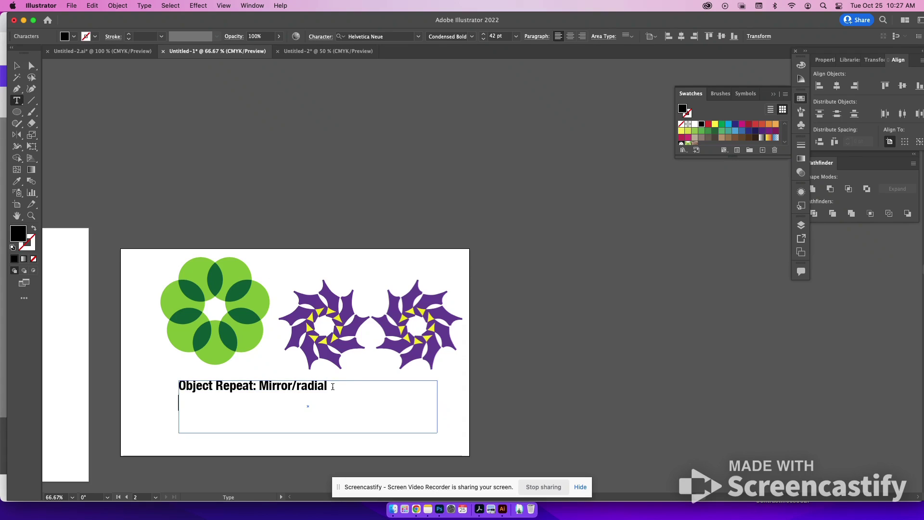
{"action": "type", "text": "Object:"}
{"action": "type", "text": " Ex"}
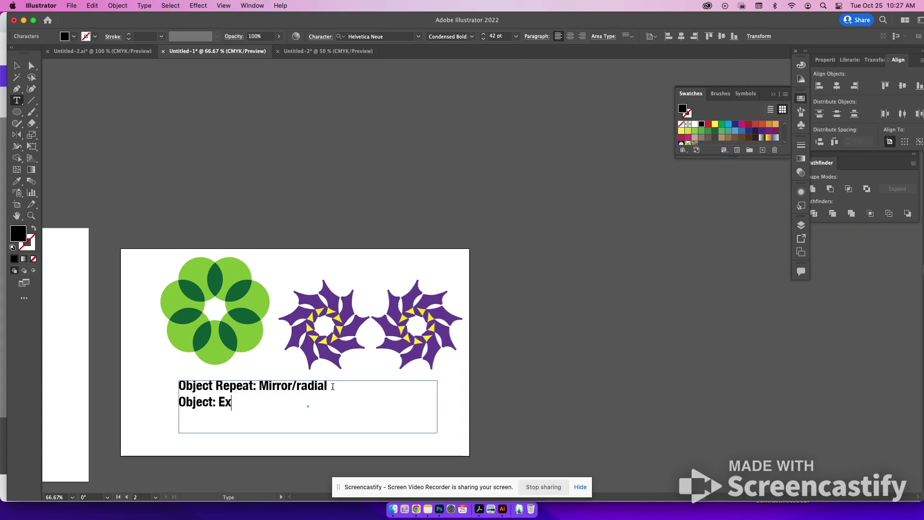
{"action": "type", "text": "pand and fill the shape"}
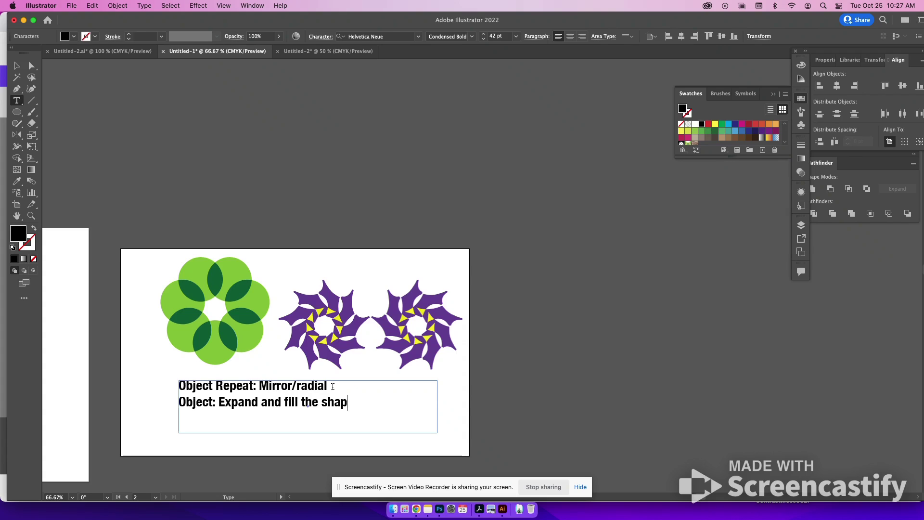
{"action": "type", "text": "s!"}
{"action": "scroll", "coordinate": [515, 298], "scroll_direction": "down", "scroll_amount": 2}
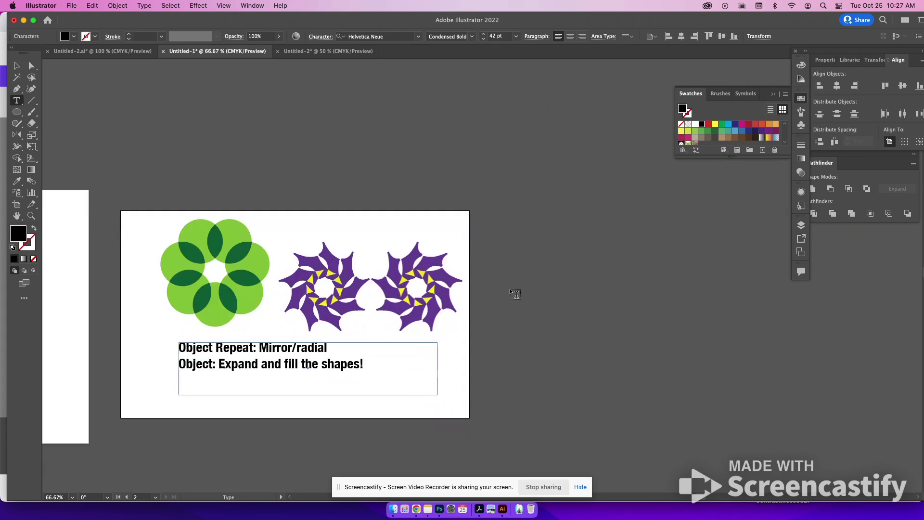
{"action": "left_click", "coordinate": [16, 65]}
{"action": "left_click", "coordinate": [156, 230]}
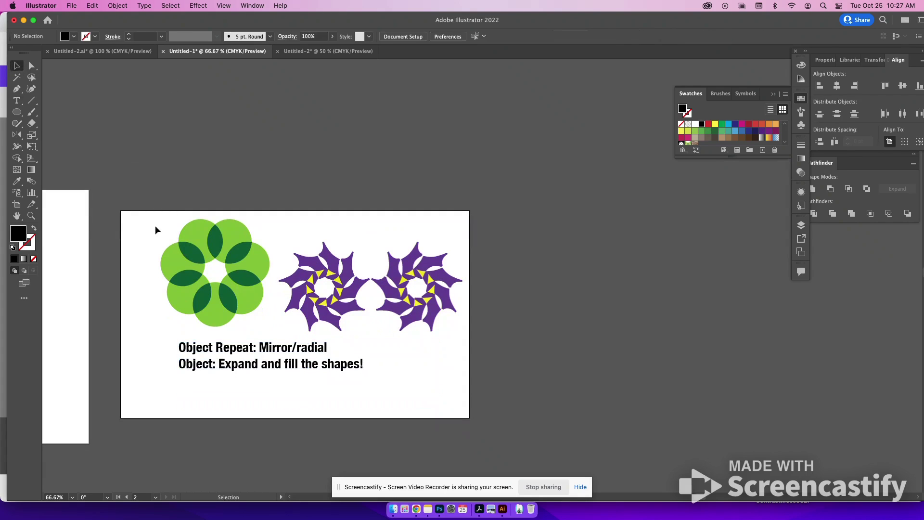
{"action": "left_click", "coordinate": [18, 100]}
{"action": "left_click", "coordinate": [376, 363]}
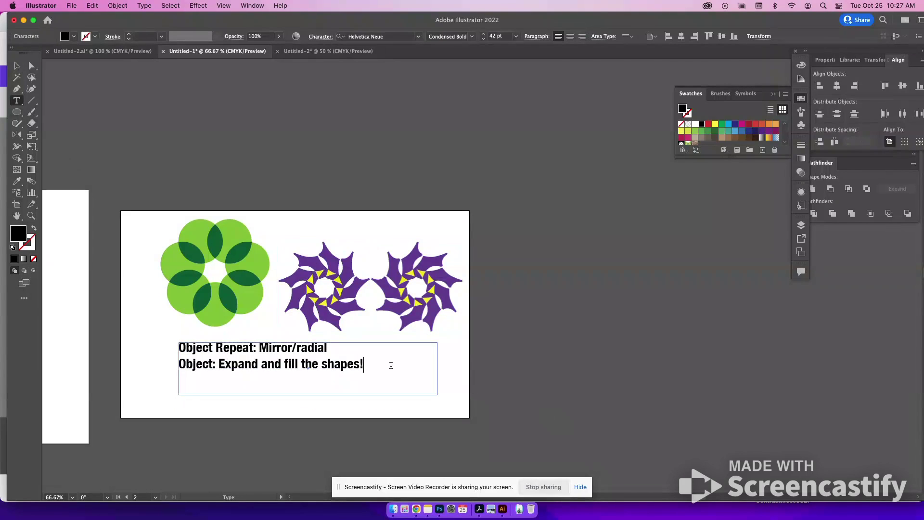